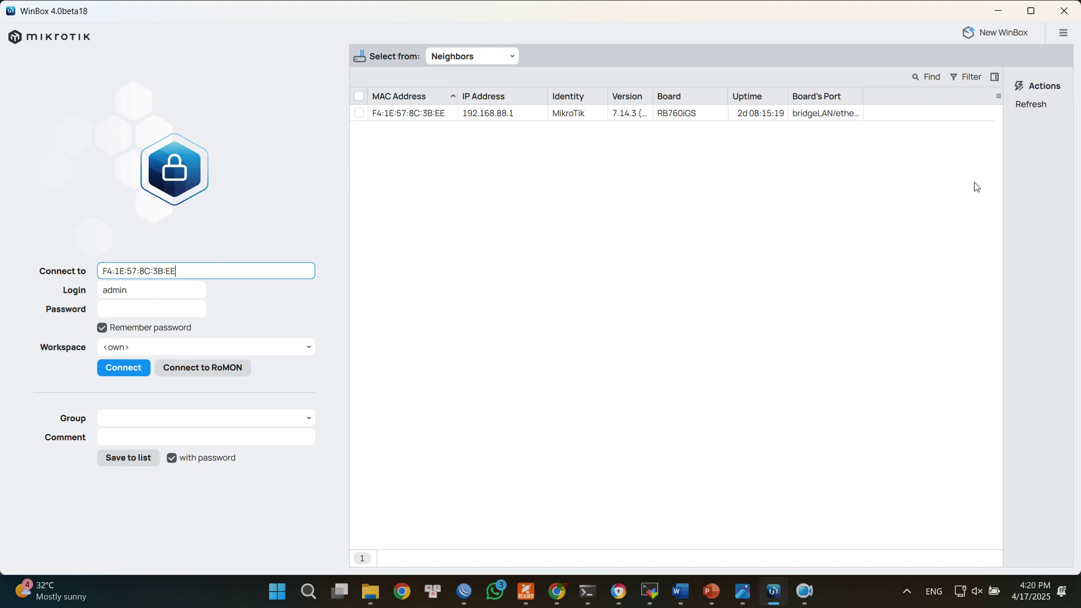
Connect to the hEX S router from the refreshed neighbour list and open the IP Hotspot window.
left_click(1035, 106)
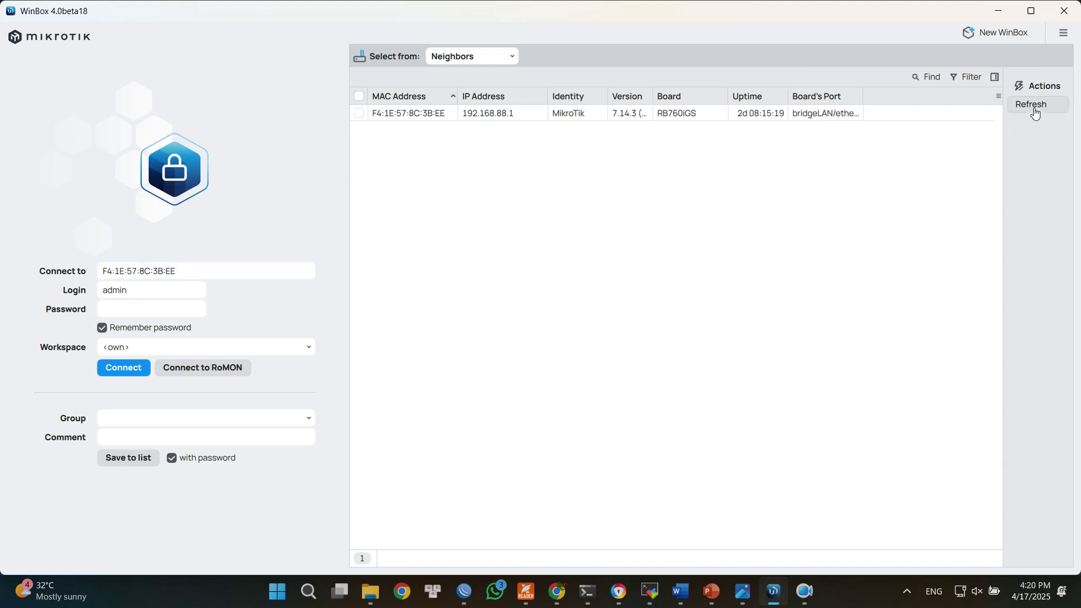
left_click(405, 117)
left_click(125, 369)
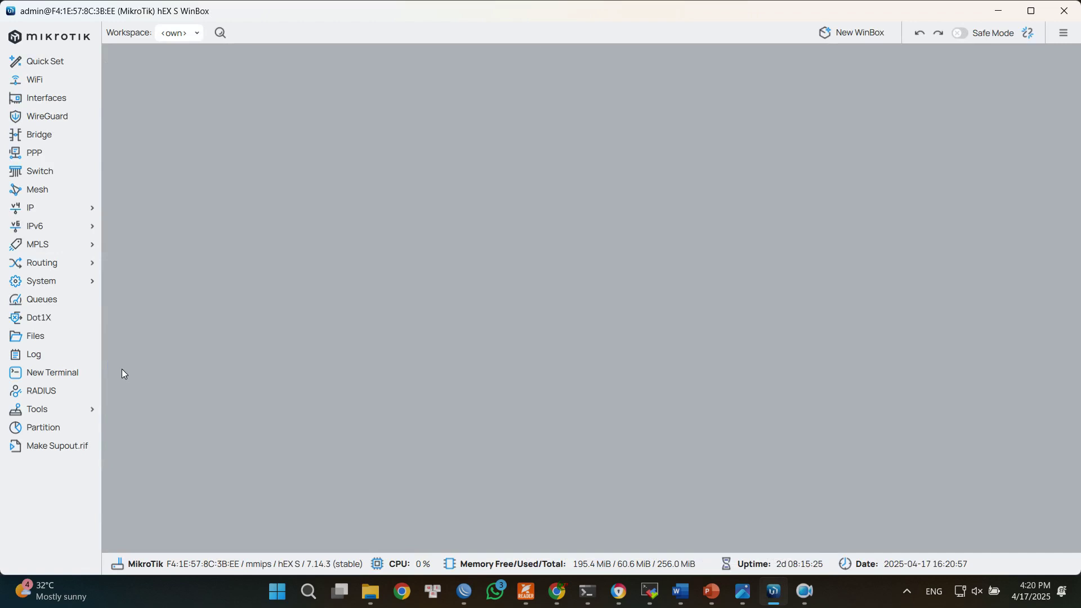
left_click(69, 210)
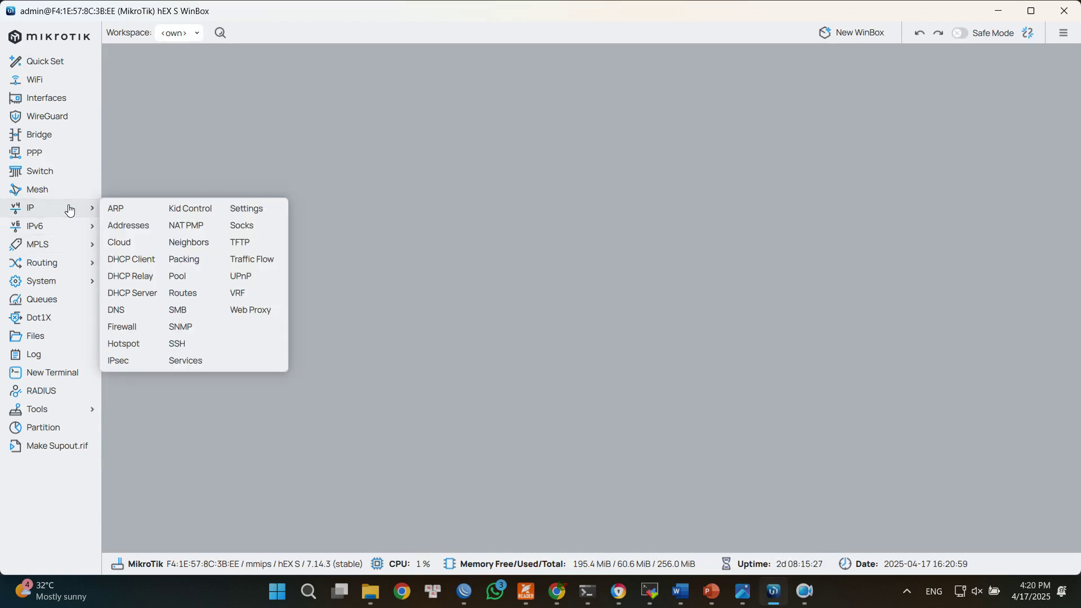
left_click(130, 344)
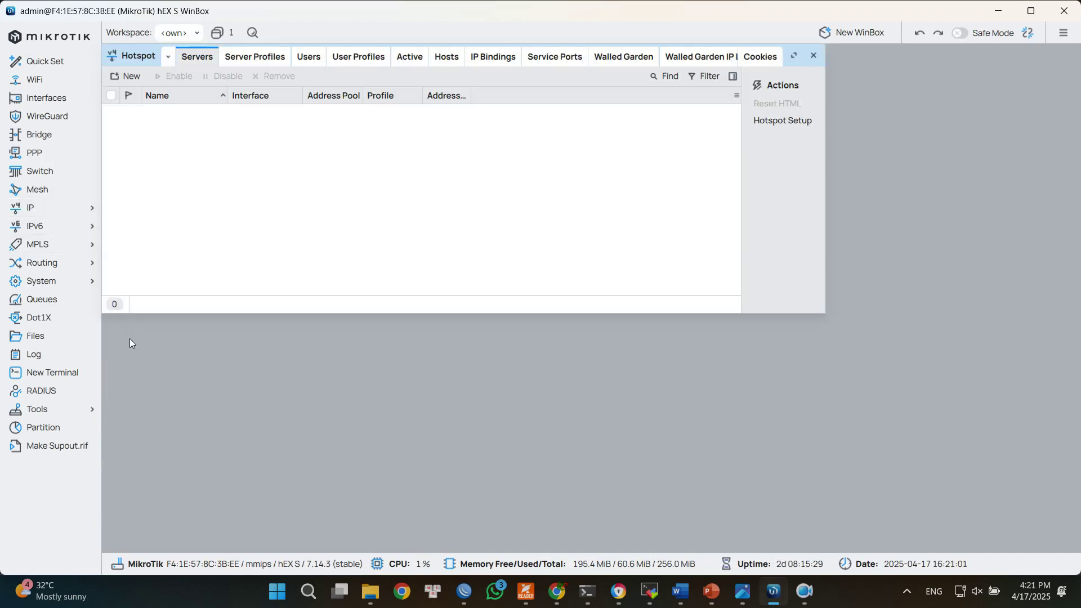
Start the Hotspot Setup wizard with bridgeLAN as the hotspot interface.
left_click(792, 126)
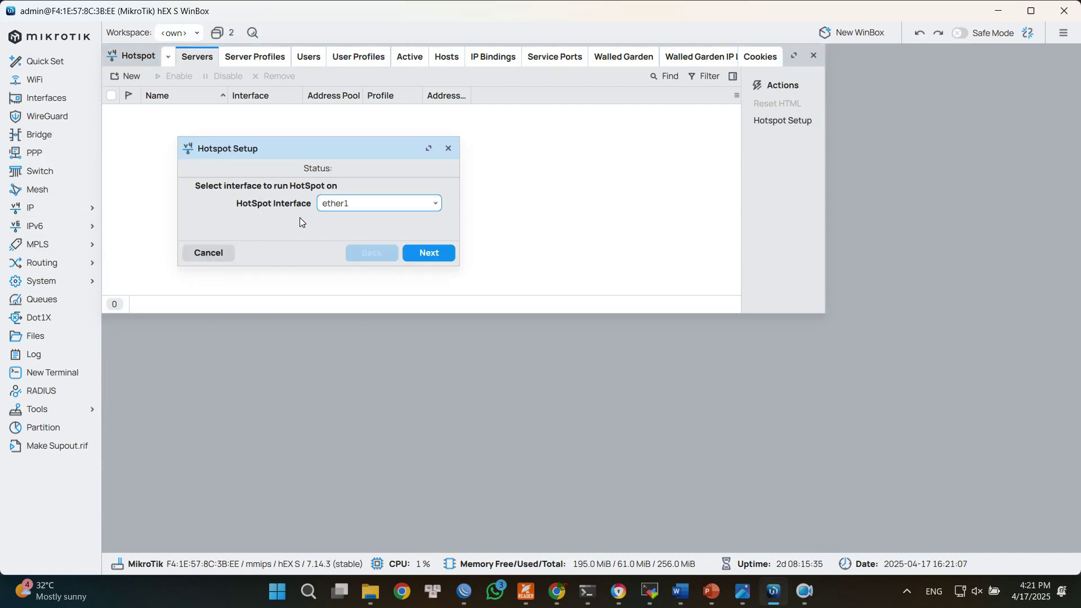
left_click(366, 207)
left_click(353, 220)
left_click(423, 254)
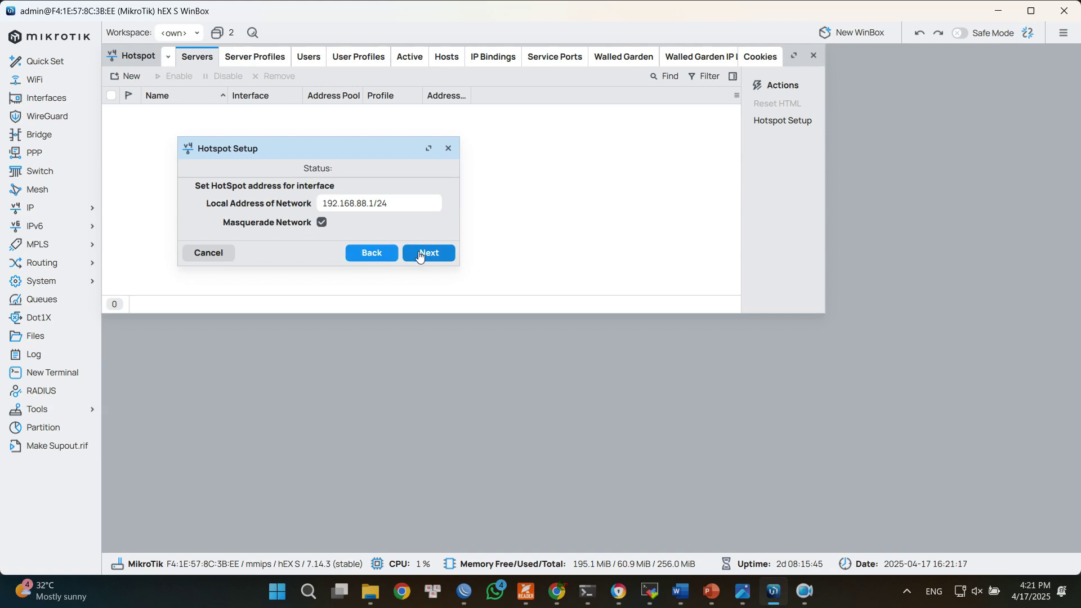
Accept local address 192.168.88.1/24 and address pool 192.168.88.2-192.168.88.254.
left_click_drag(395, 204, 316, 205)
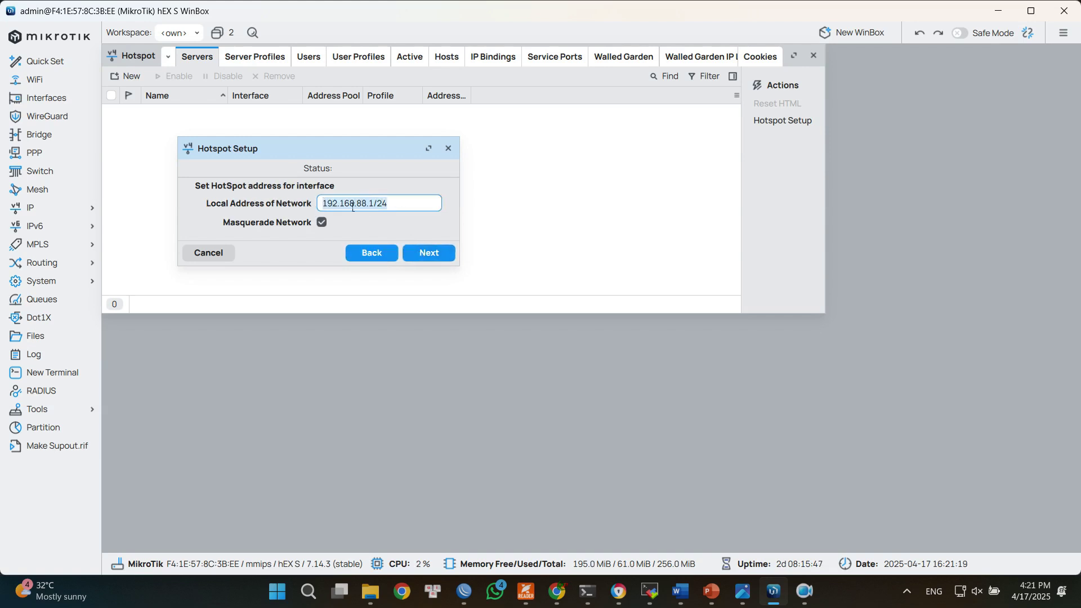
left_click(423, 252)
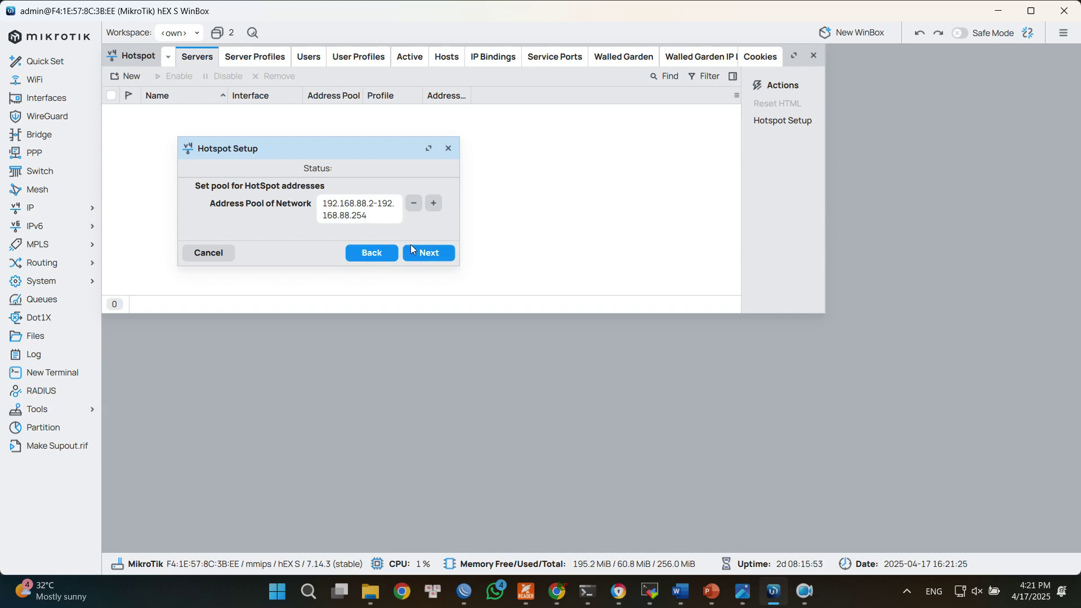
left_click_drag(381, 221, 326, 203)
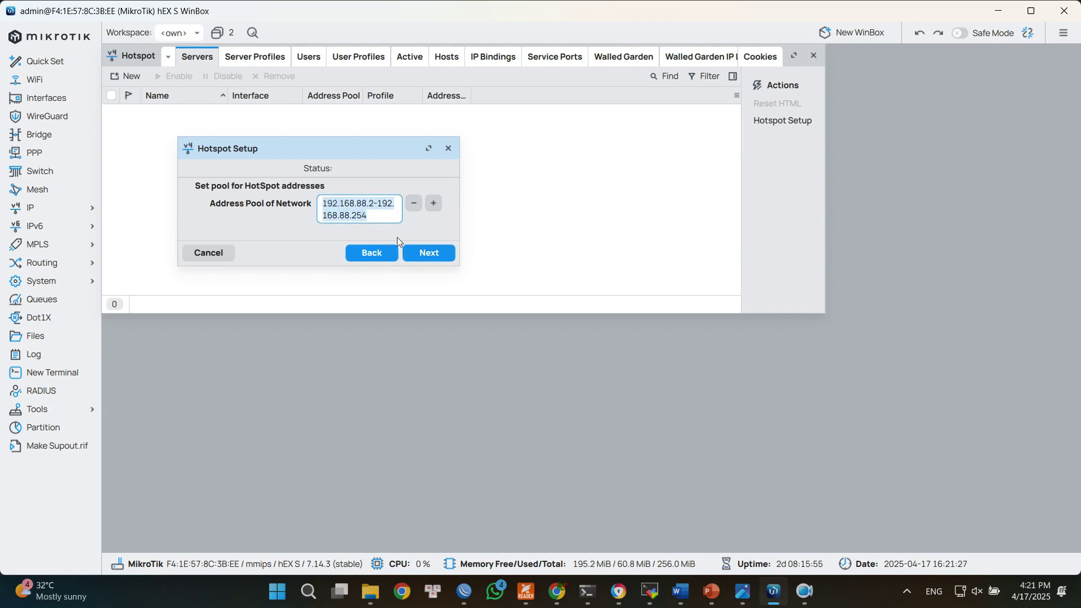
left_click(426, 255)
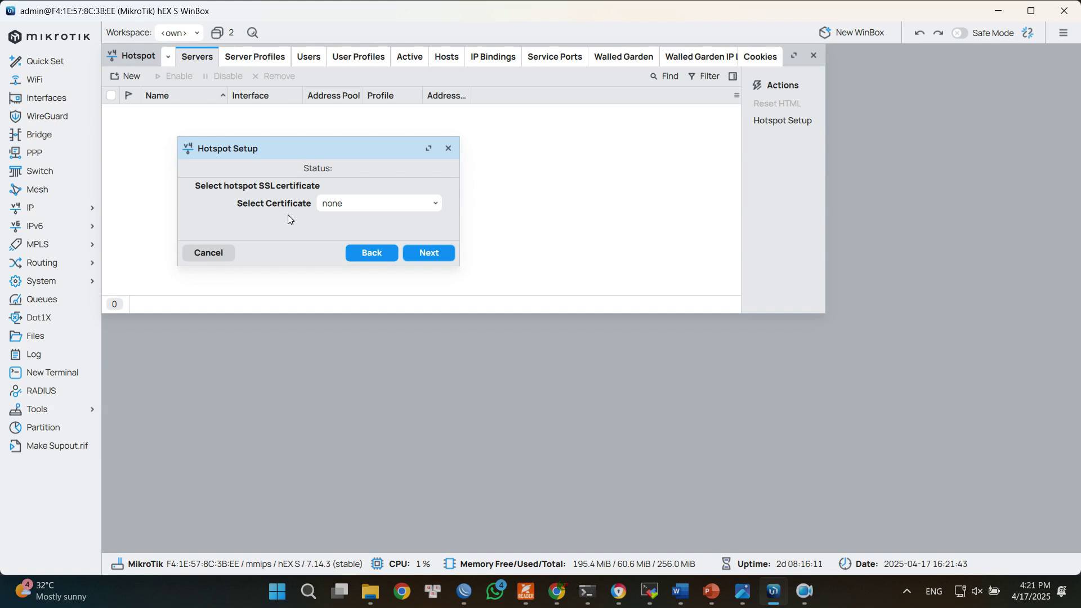
Finish the wizard with no certificate, no SMTP server, DNS 8.8.8.8, empty DNS name and local user admin.
left_click(438, 250)
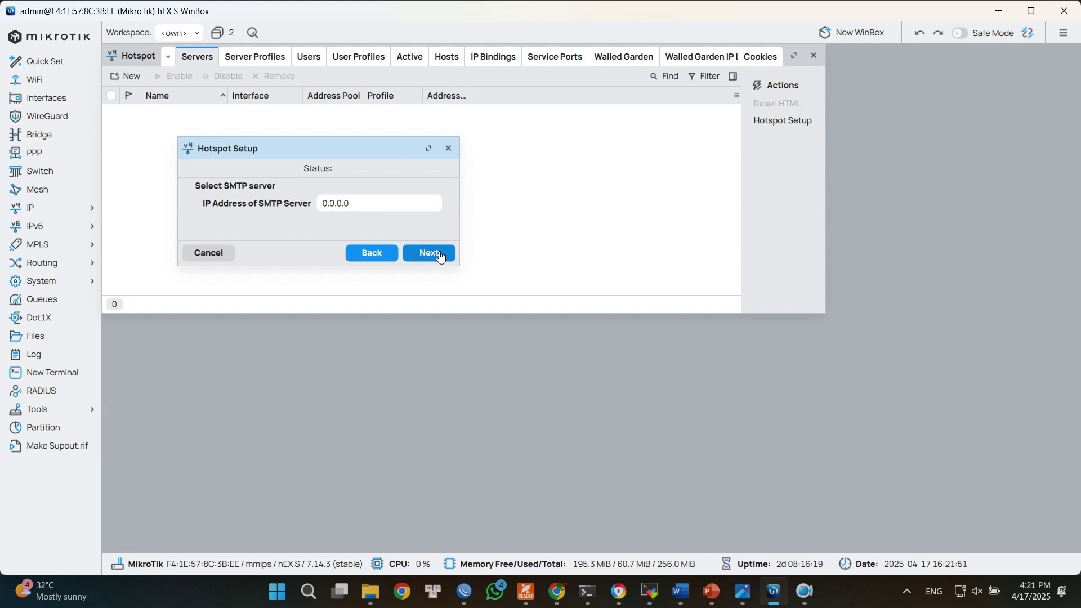
left_click(440, 256)
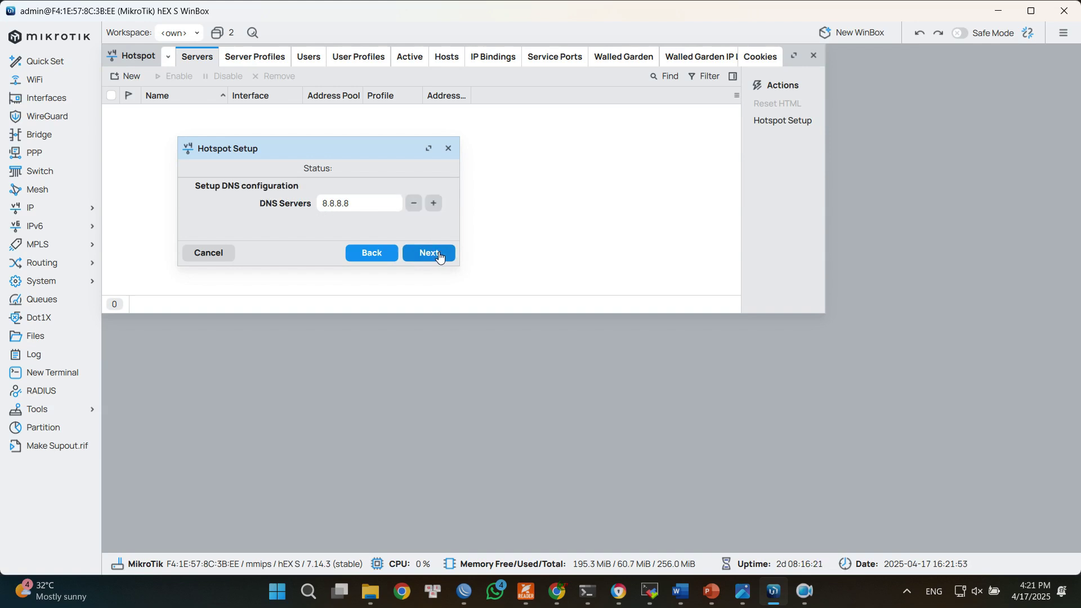
left_click_drag(374, 213, 317, 209)
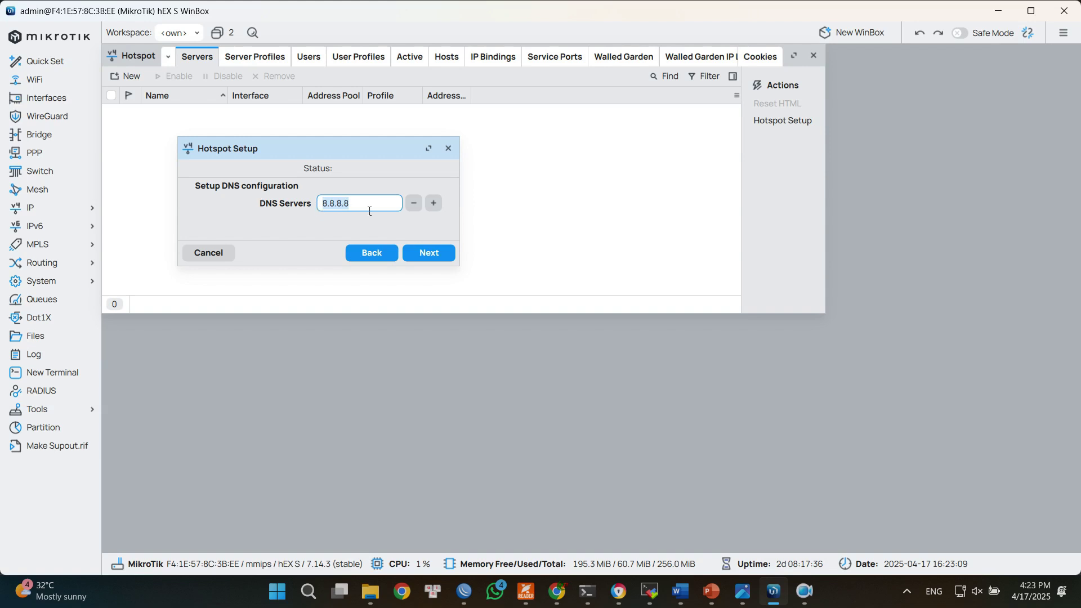
left_click(436, 254)
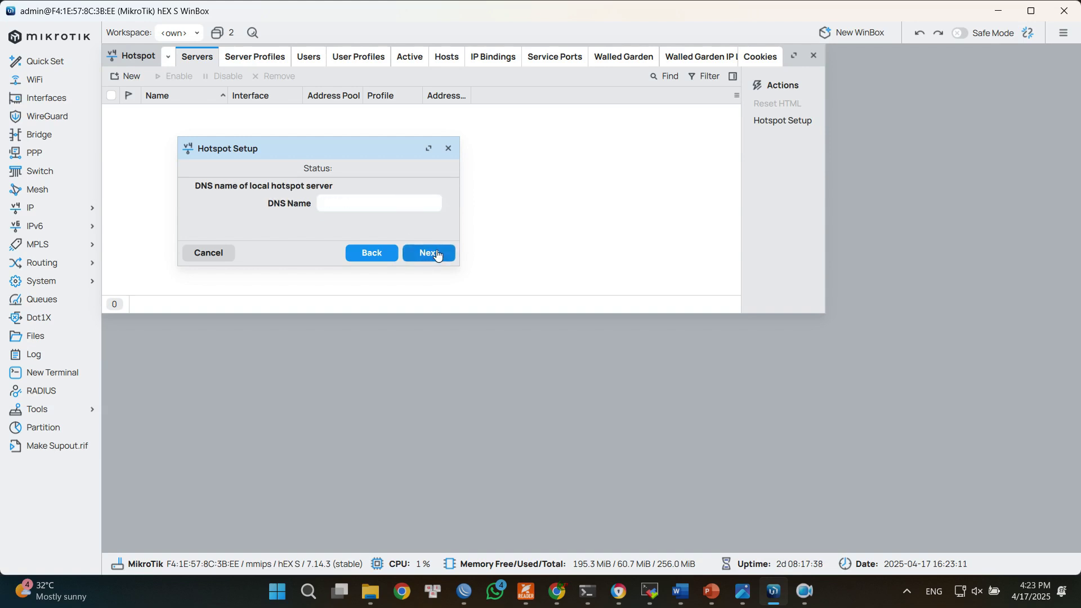
left_click(437, 254)
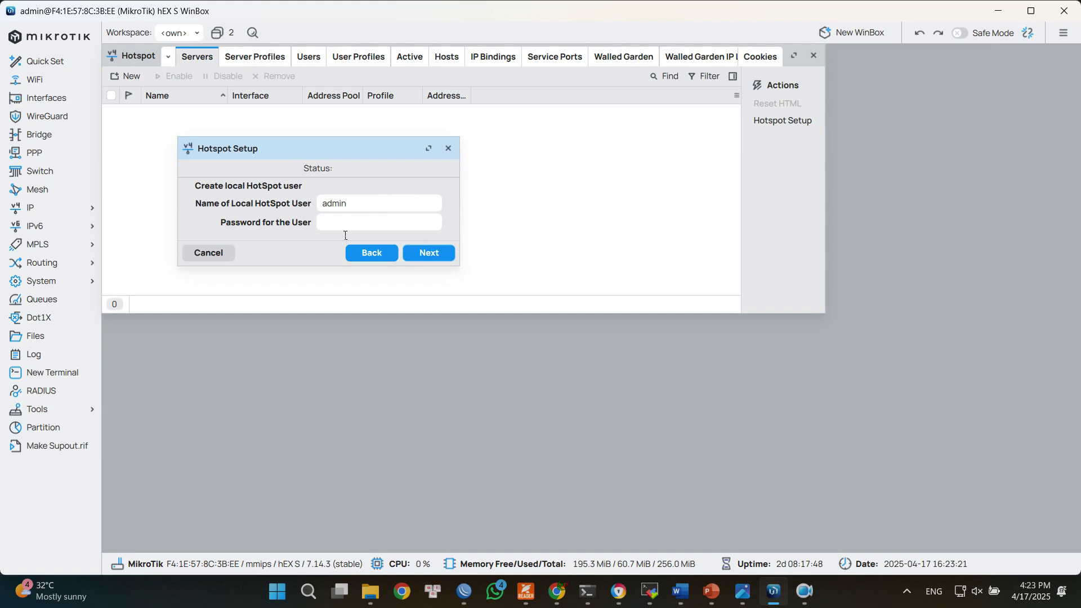
left_click(429, 252)
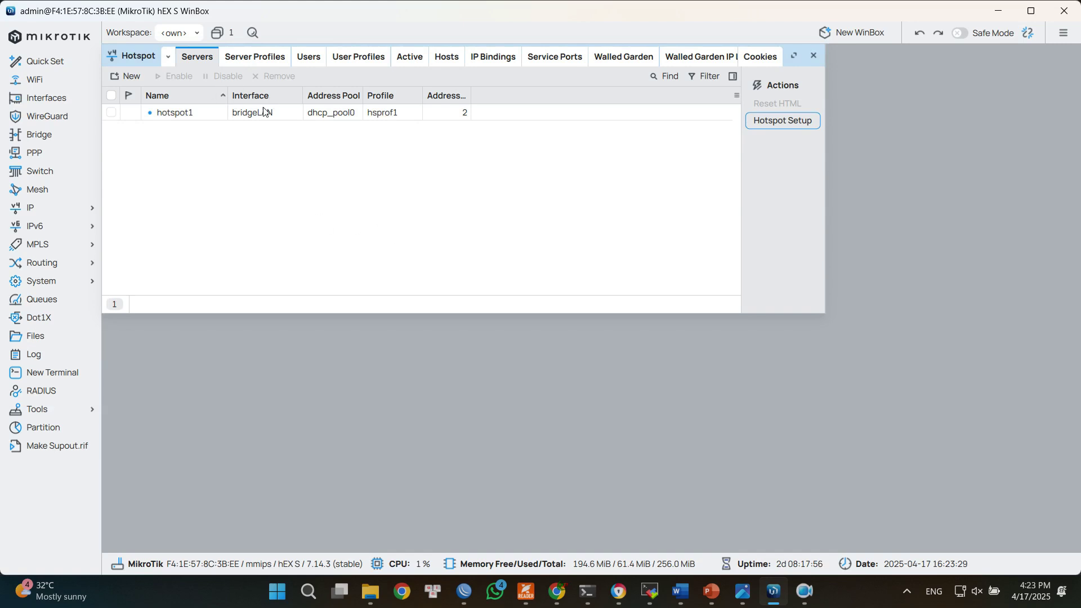
Review the Server Profiles and Servers tabs, then join the laptop to the CNTTShop Wi-Fi.
left_click(271, 60)
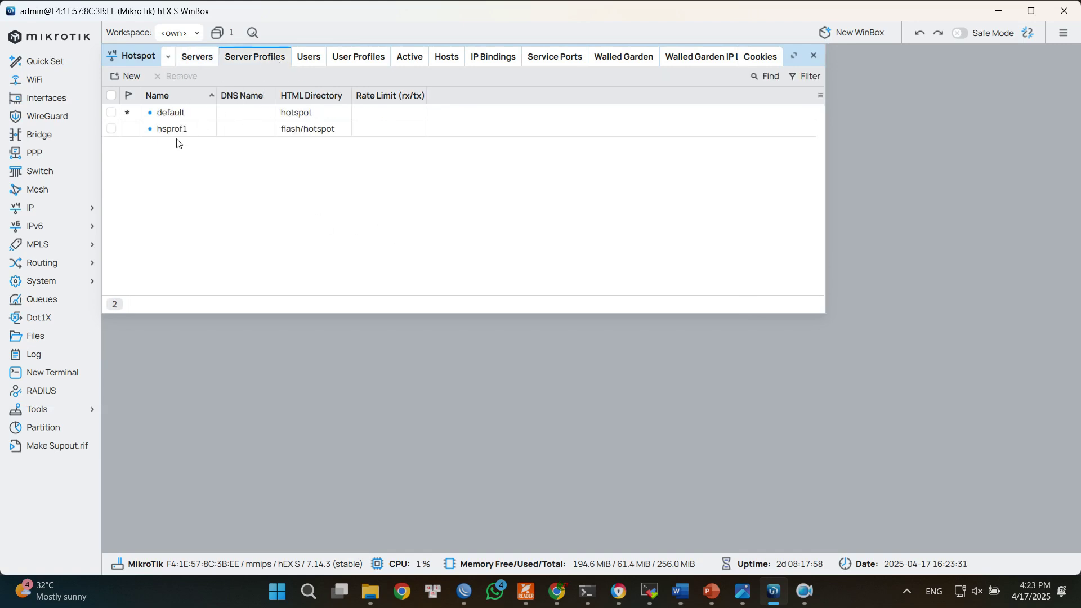
left_click(207, 59)
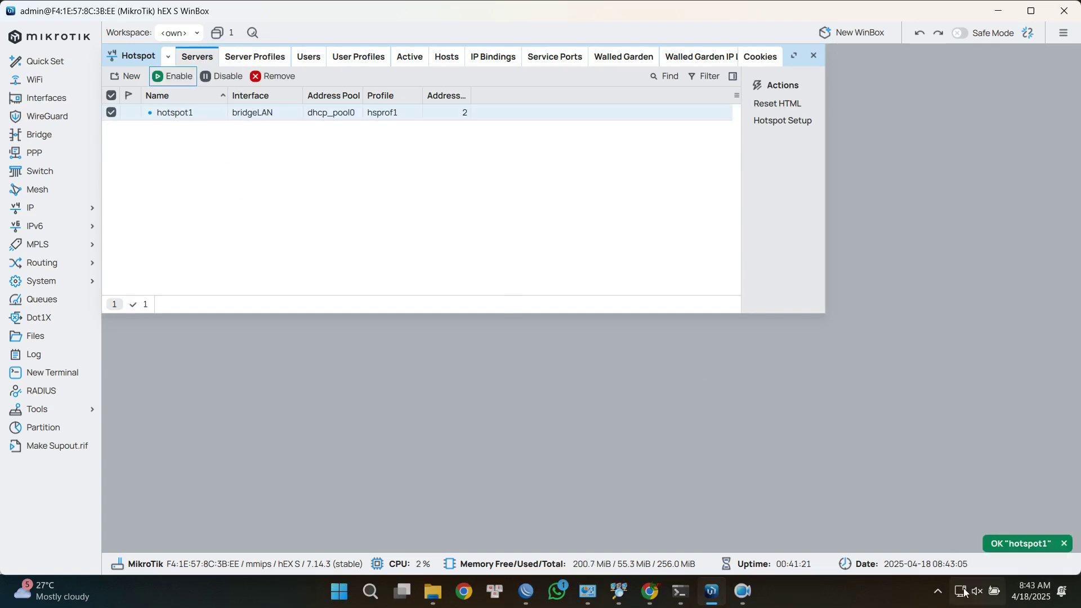
left_click(969, 591)
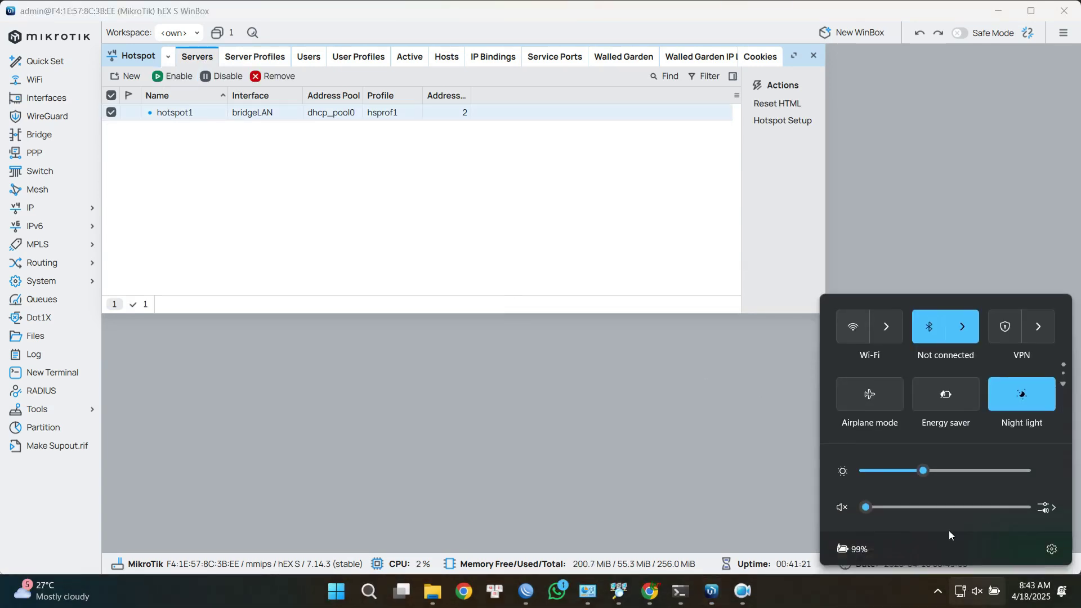
left_click(886, 326)
left_click(897, 336)
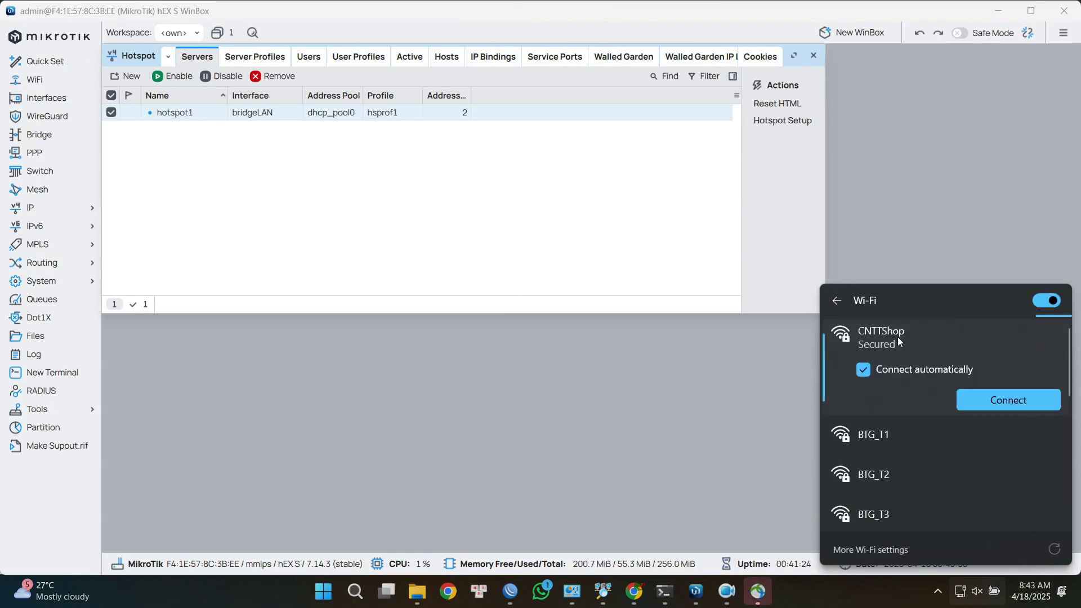
left_click(996, 400)
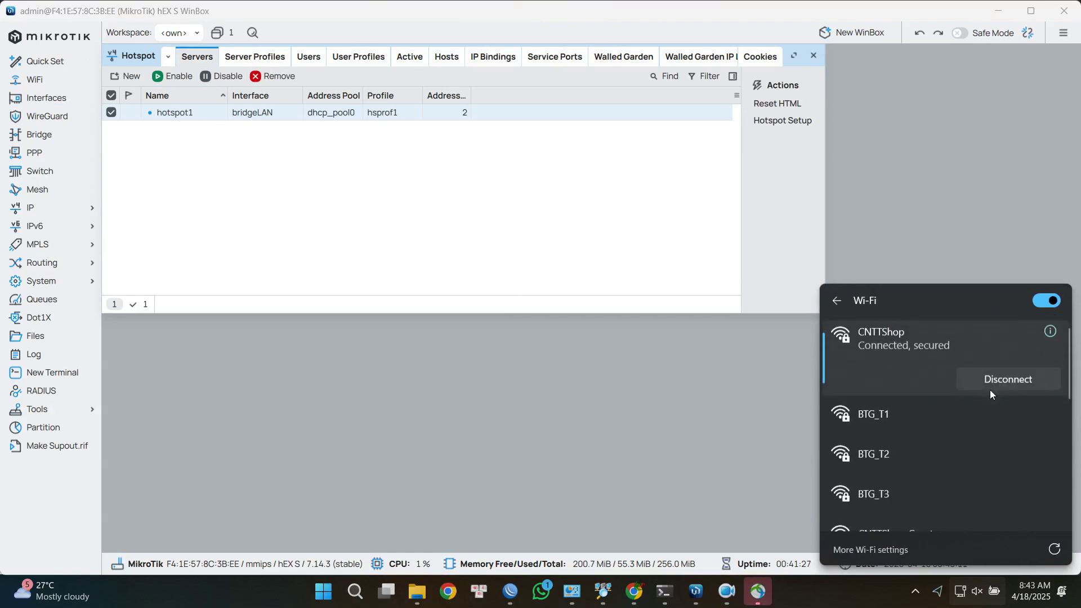
mouse_move(743, 592)
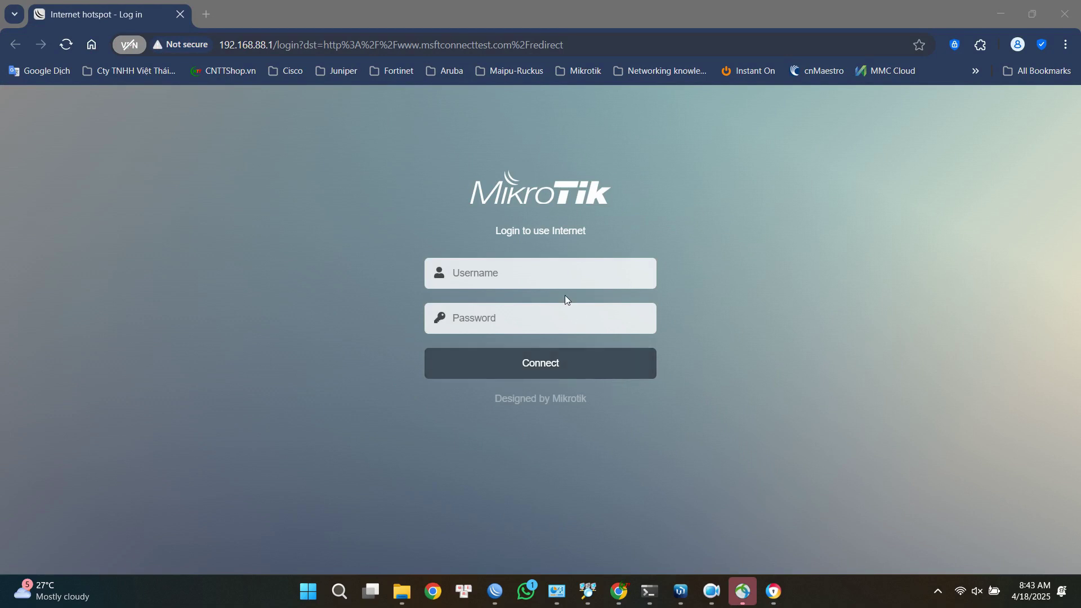
Log in to the hotspot login page in Chrome with username admin.
left_click(571, 279)
type("admin")
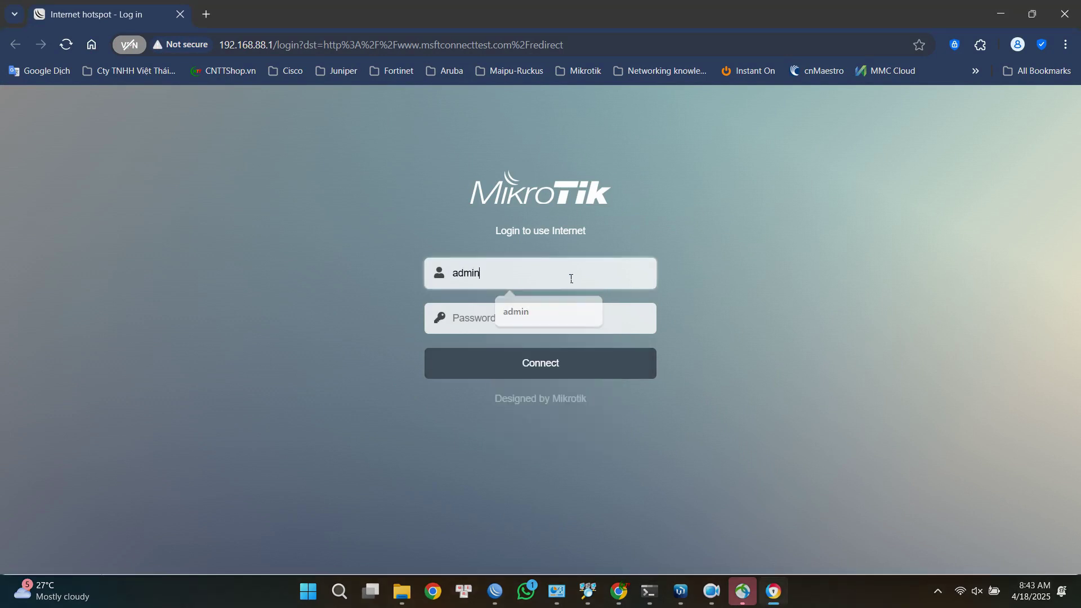
left_click(541, 367)
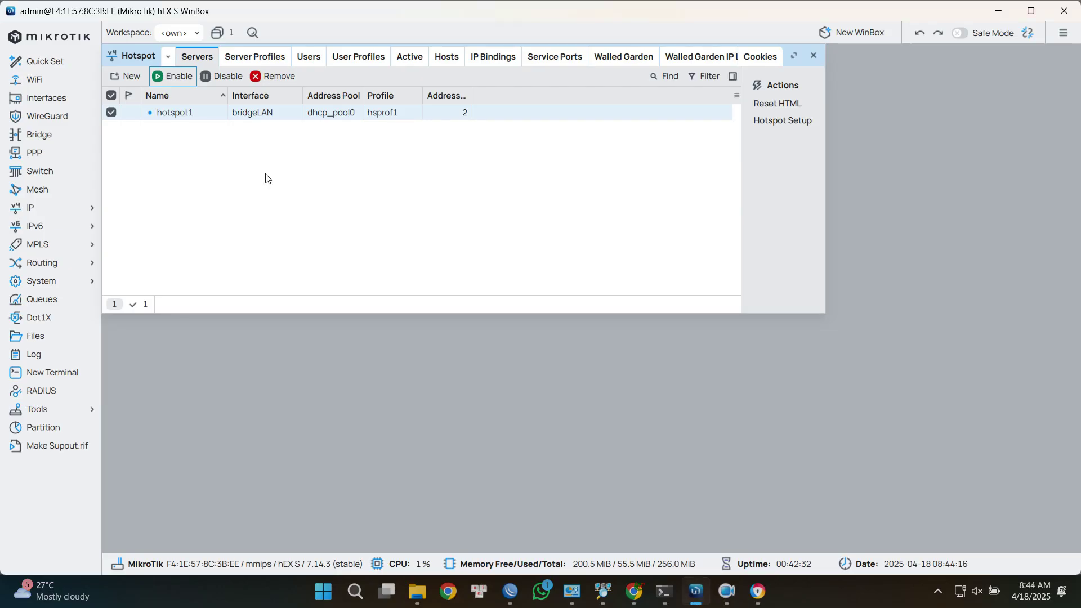
Inspect the admin session's traffic details from the Active sessions list.
left_click(415, 60)
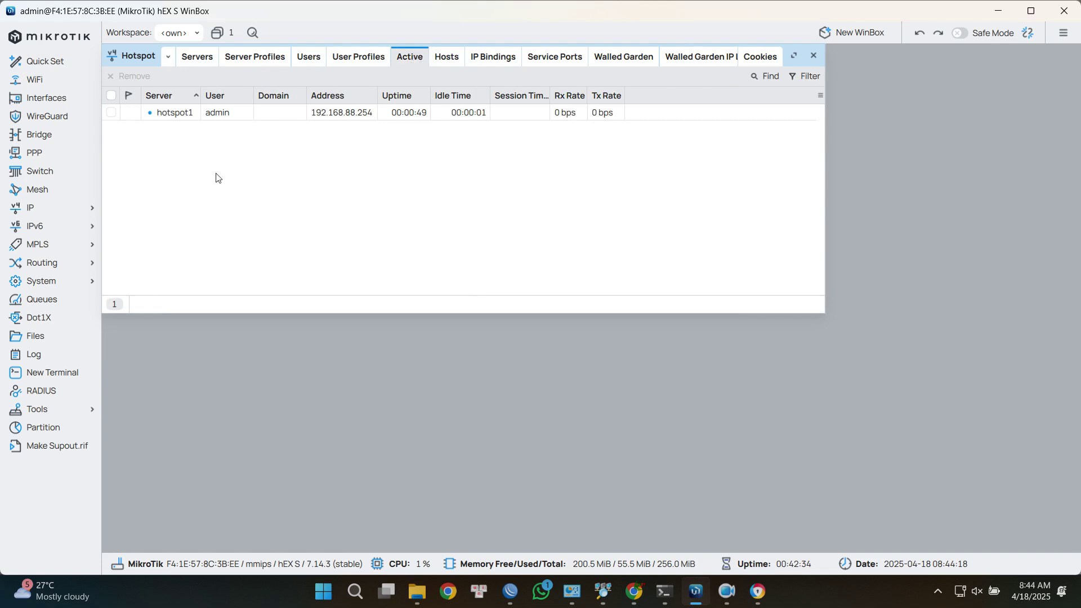
double_click(257, 116)
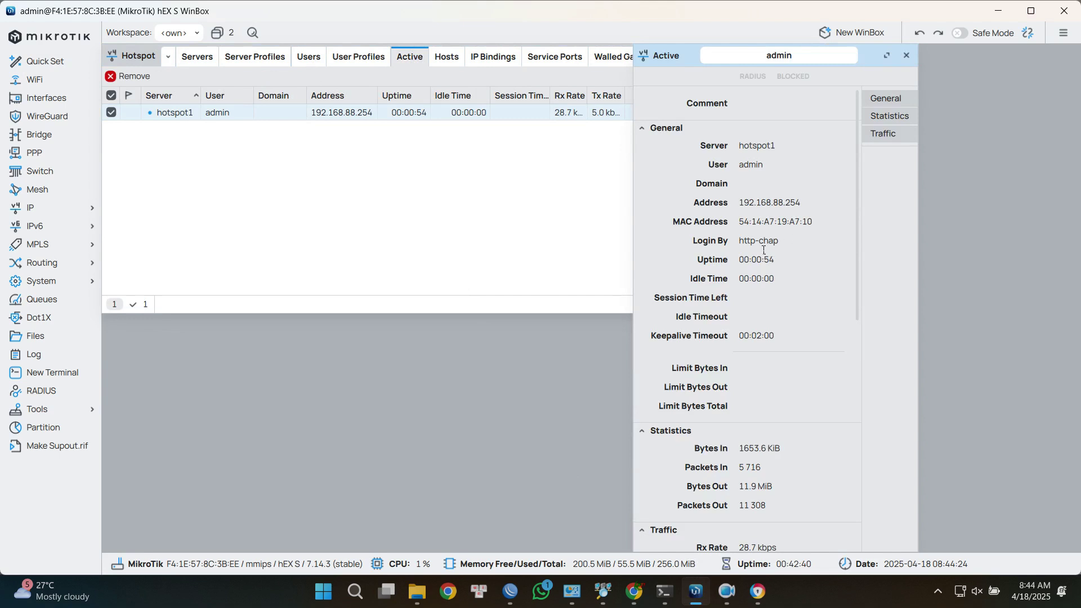
scroll(771, 270, "down", 3)
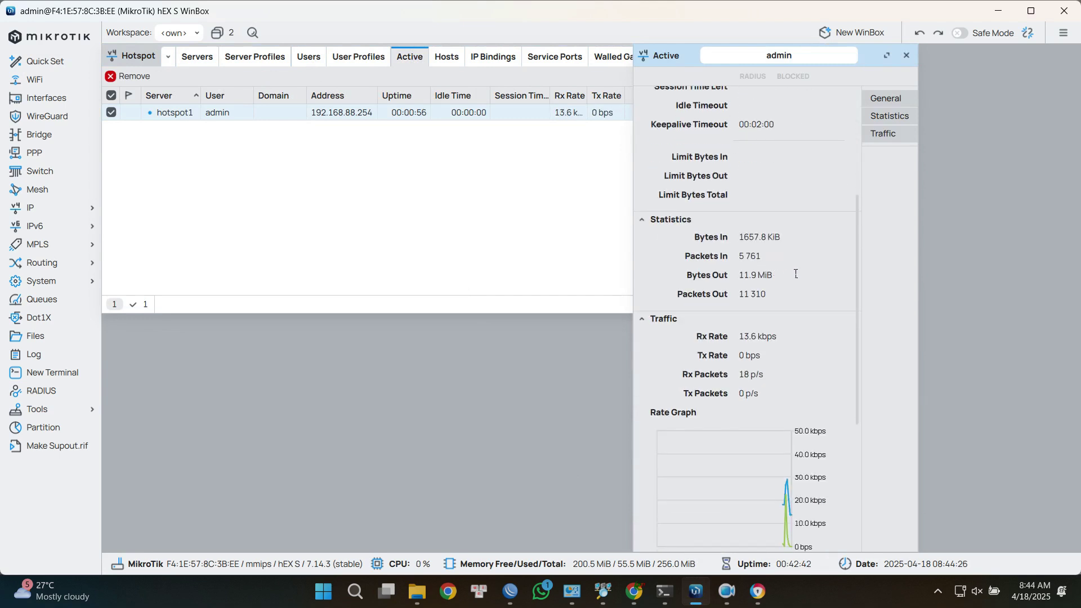
scroll(795, 274, "down", 3)
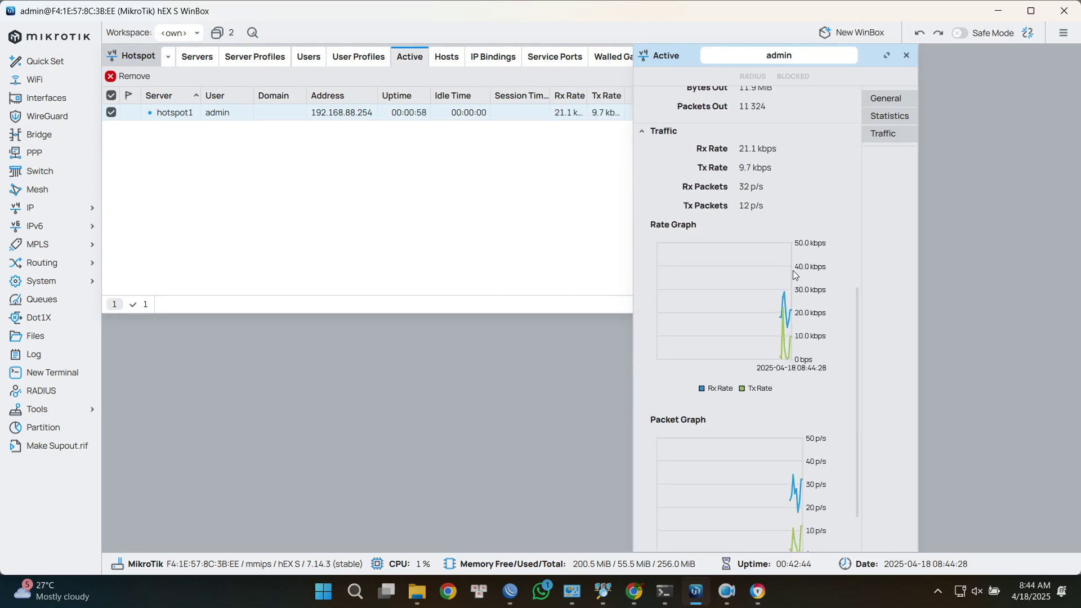
scroll(793, 273, "down", 2)
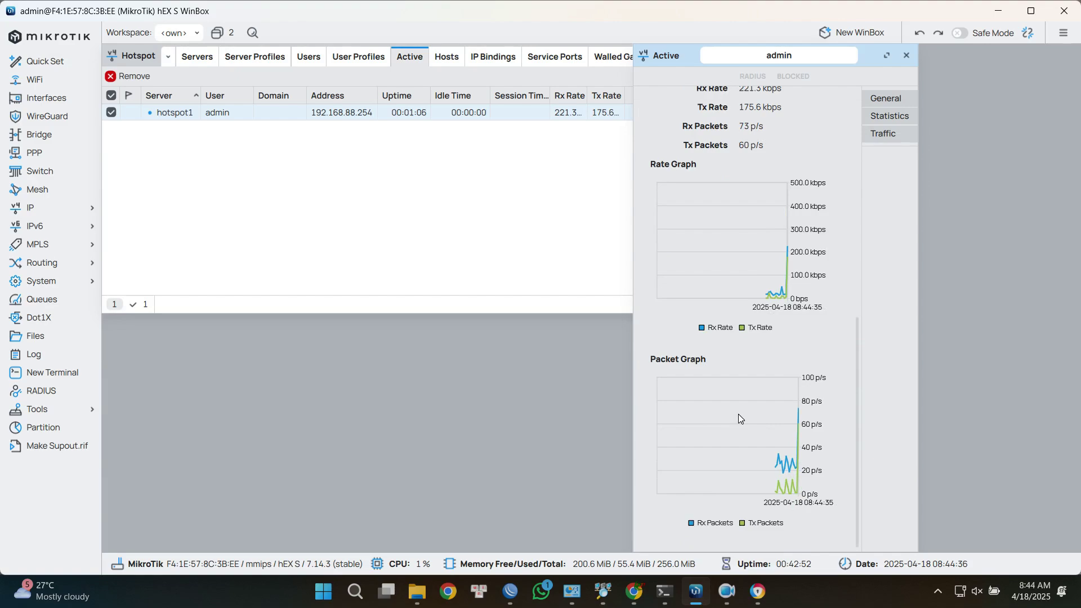
Start a new hotspot user from the Users list, prefilled as user1.
left_click(606, 220)
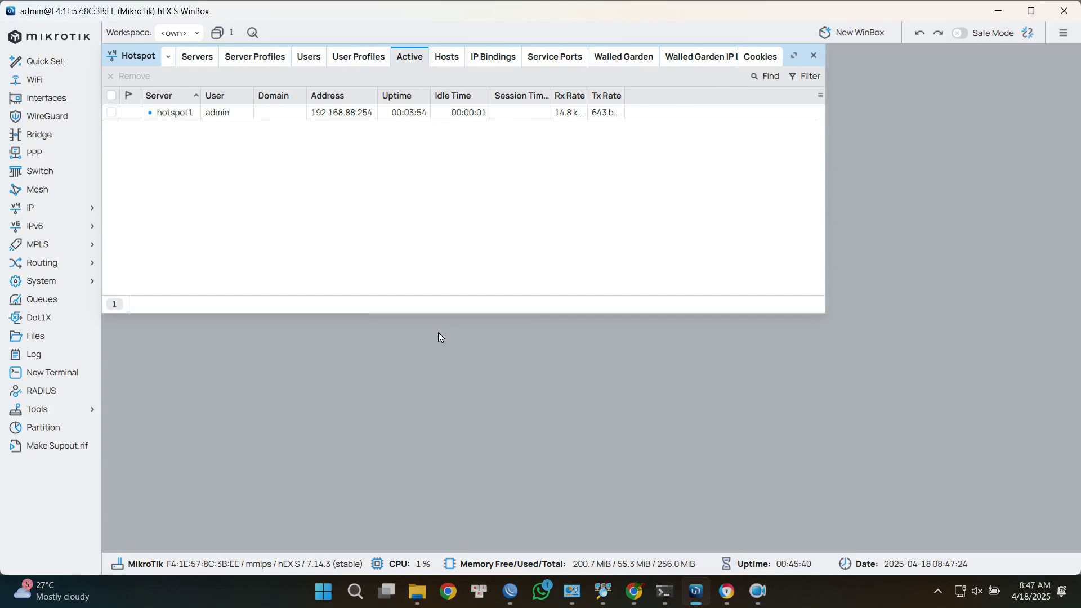
left_click(305, 58)
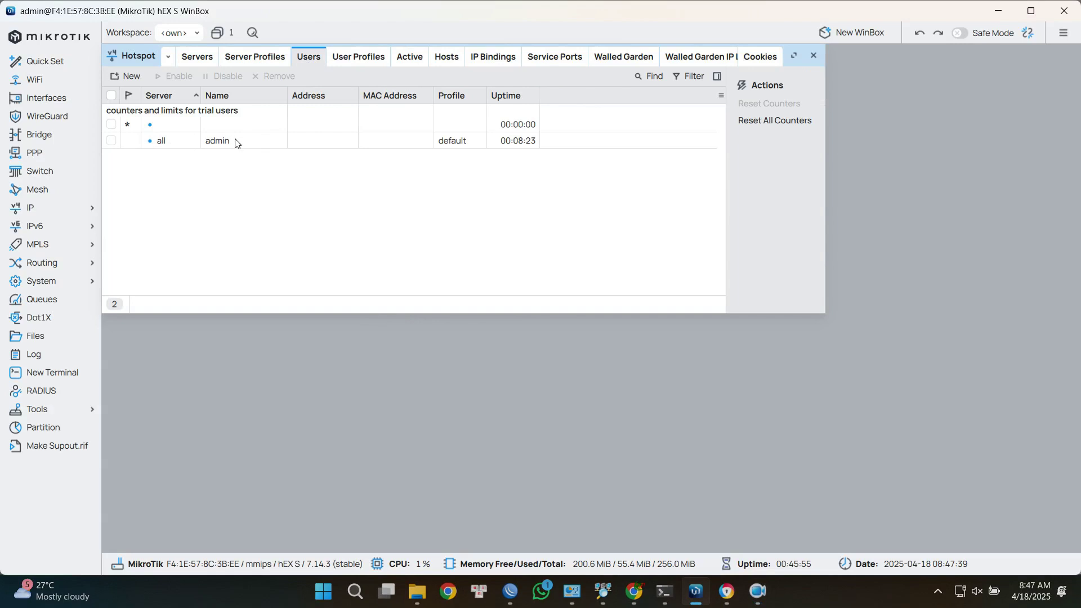
left_click(133, 80)
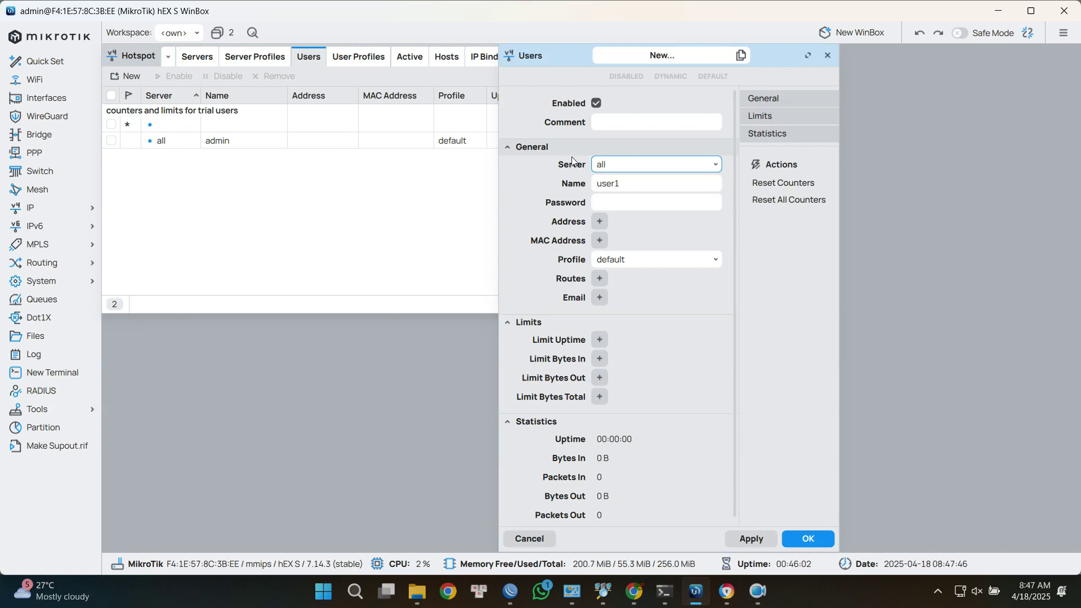
Save user1 on server hotspot1 with a password and the default profile.
left_click(620, 165)
left_click(617, 198)
left_click(635, 189)
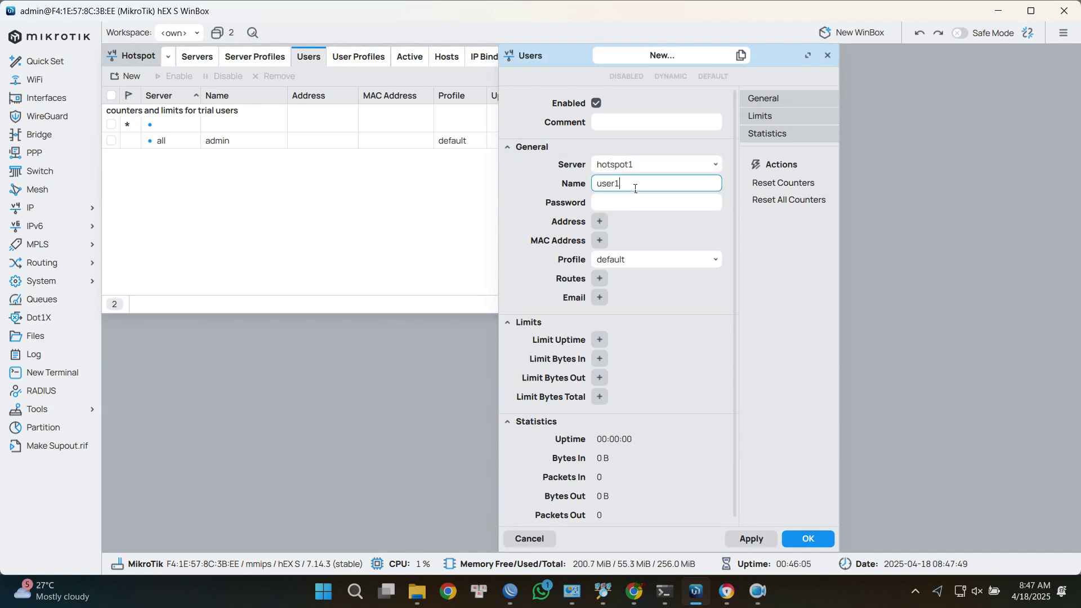
left_click(622, 208)
type("123")
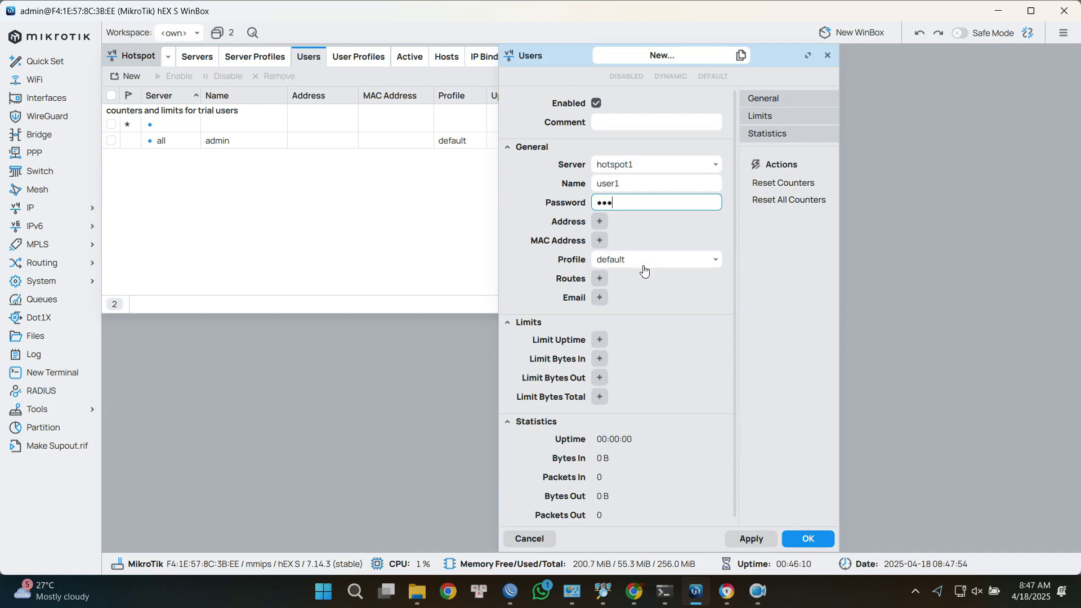
scroll(644, 278, "down", 1)
left_click(691, 256)
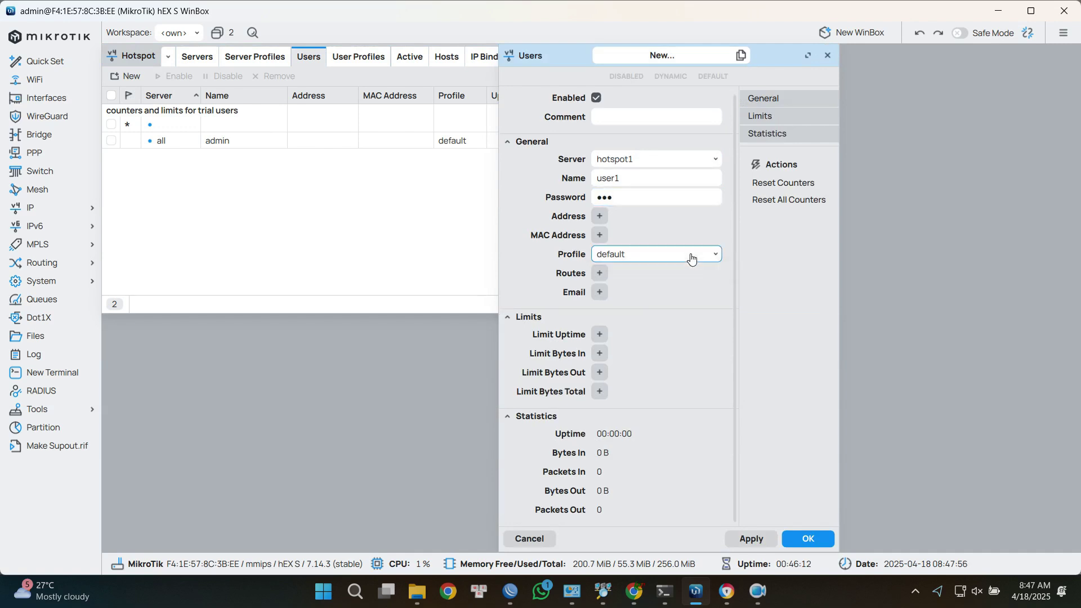
left_click(707, 272)
left_click(599, 291)
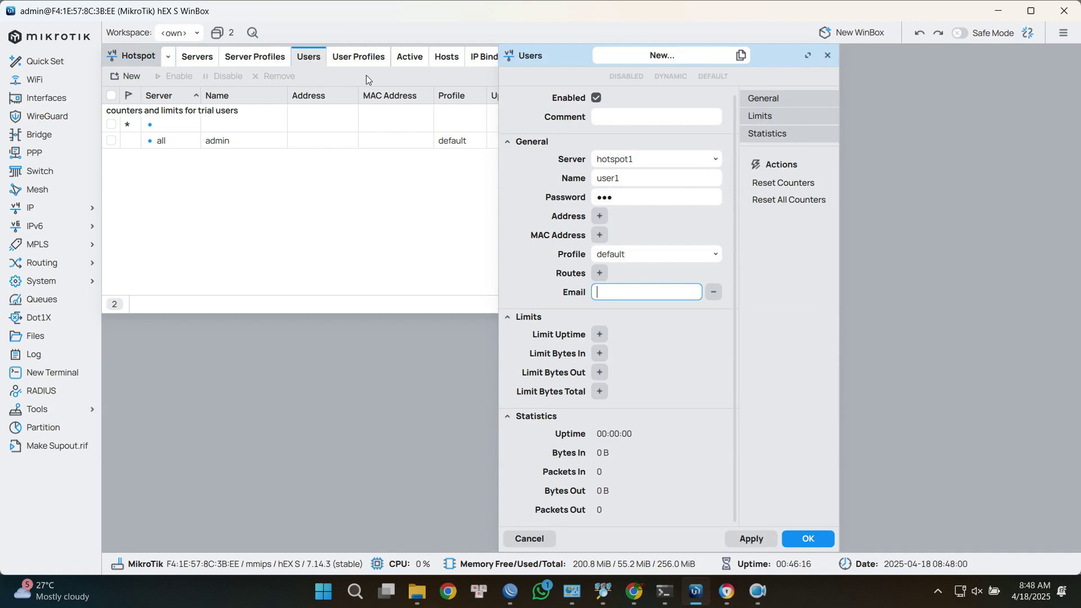
left_click(713, 291)
left_click(819, 538)
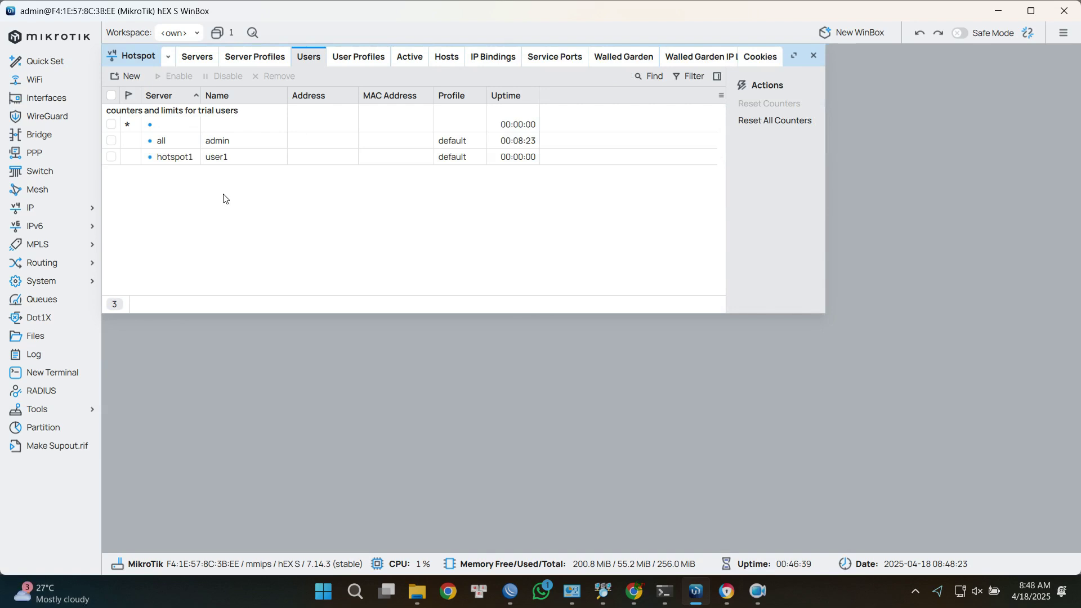
Edit the default user profile to Shared Users 10 and Rate Limit 5M/10M.
left_click(358, 56)
double_click(222, 115)
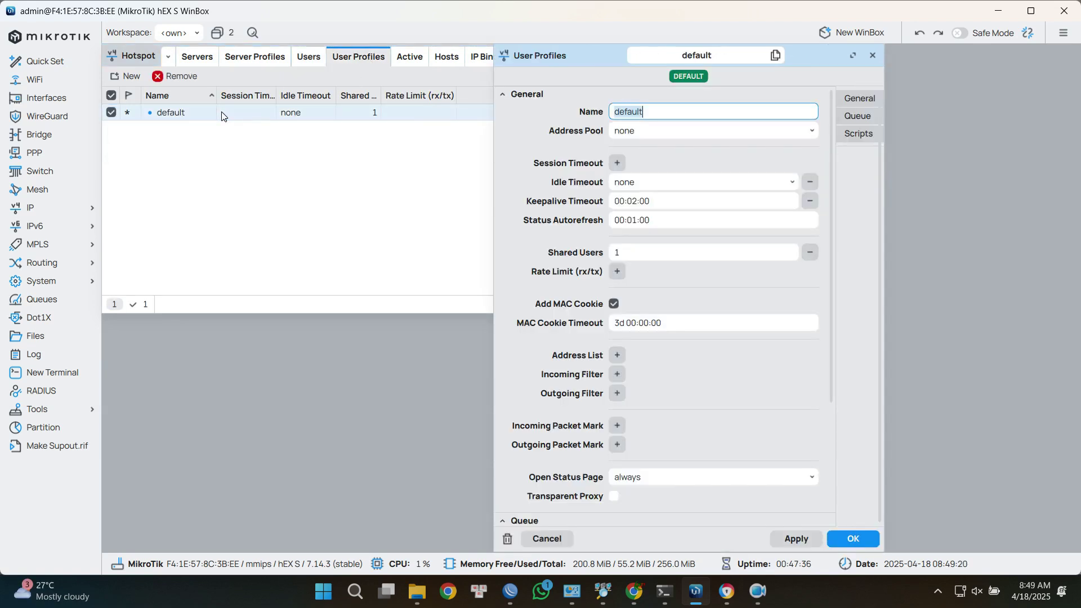
scroll(547, 186, "down", 1)
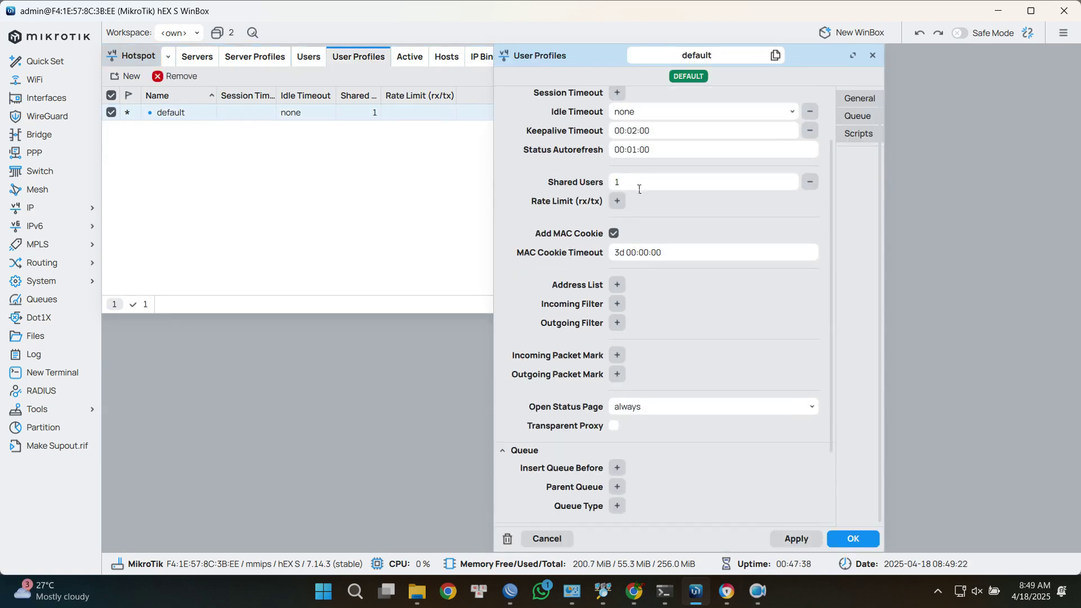
left_click_drag(638, 186, 601, 185)
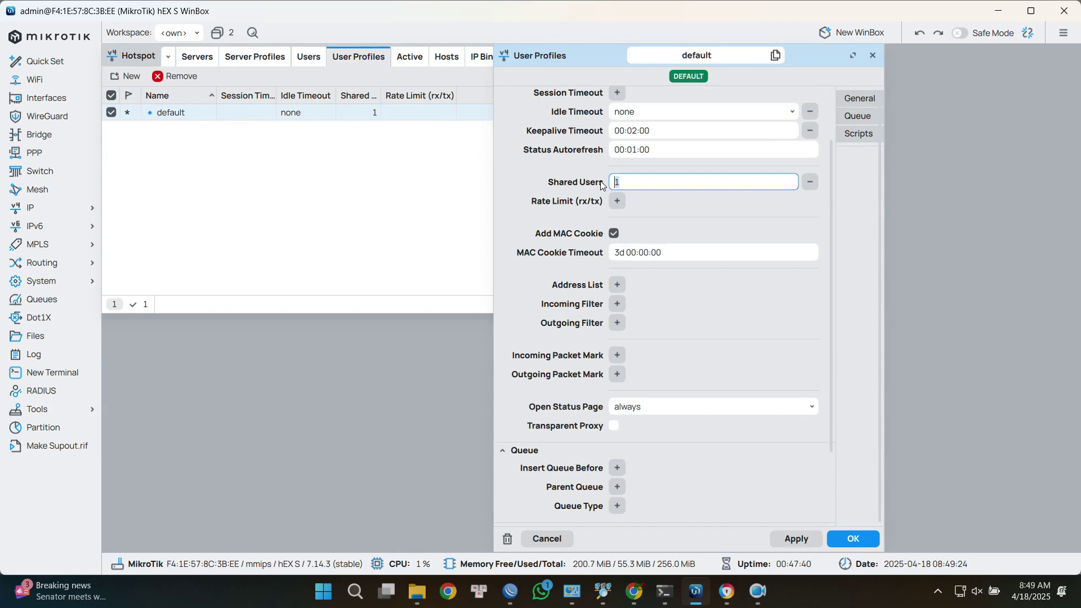
type("0")
key("Return")
left_click(618, 272)
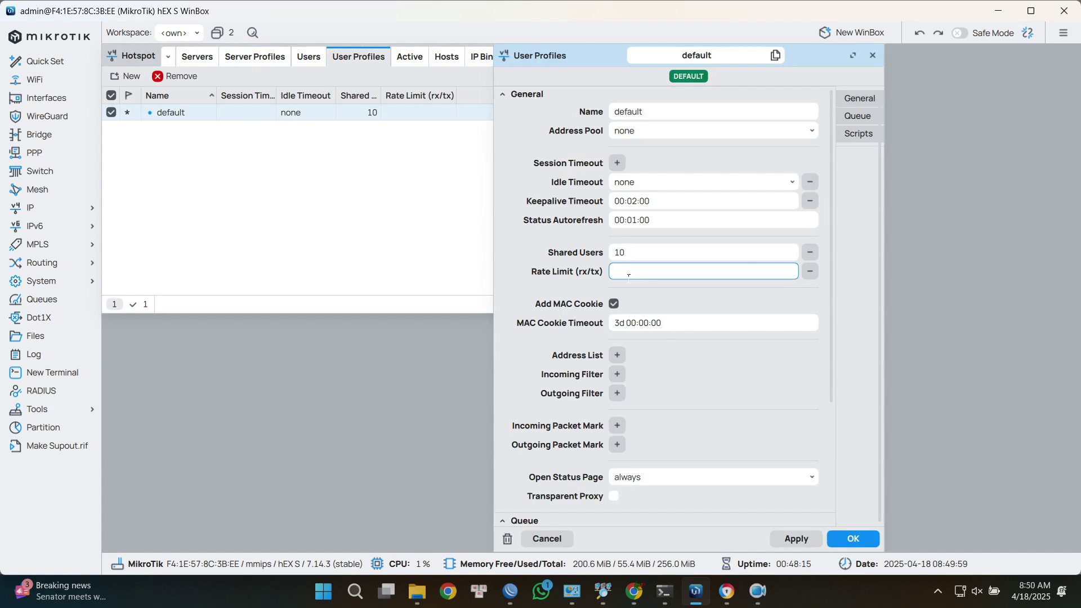
type("5M/10M")
key("Return")
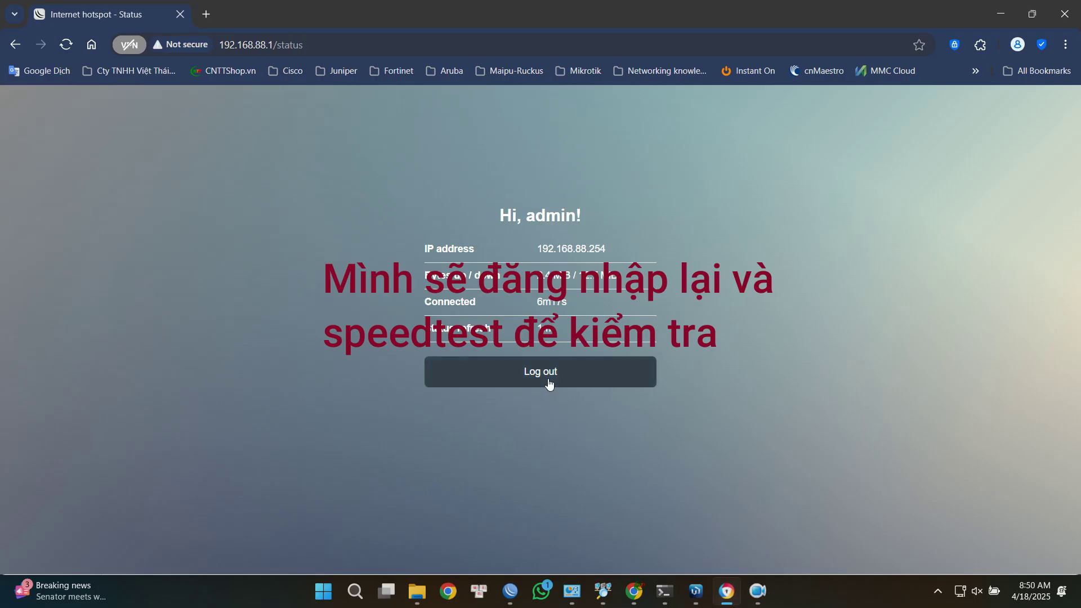
Log out of the hotspot in Chrome and log back in as admin.
left_click(550, 377)
left_click(67, 45)
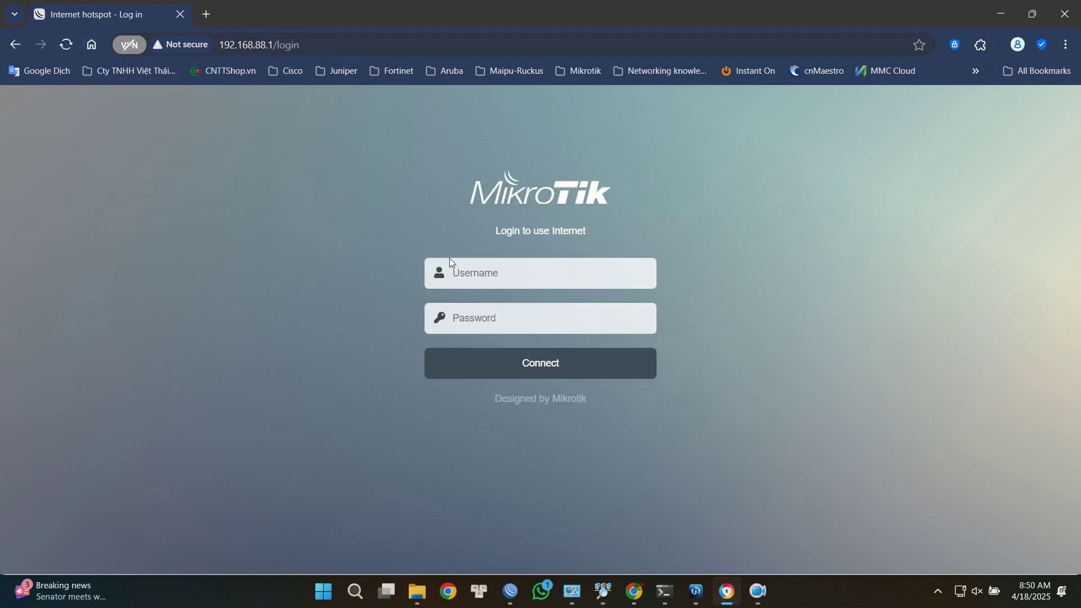
left_click(450, 265)
type("admin")
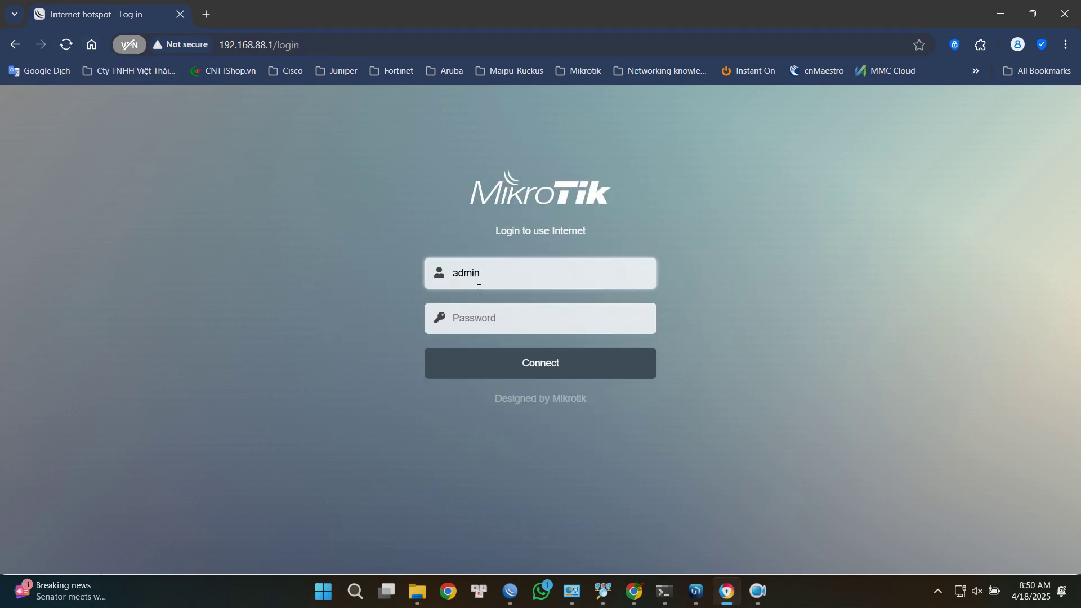
left_click(500, 369)
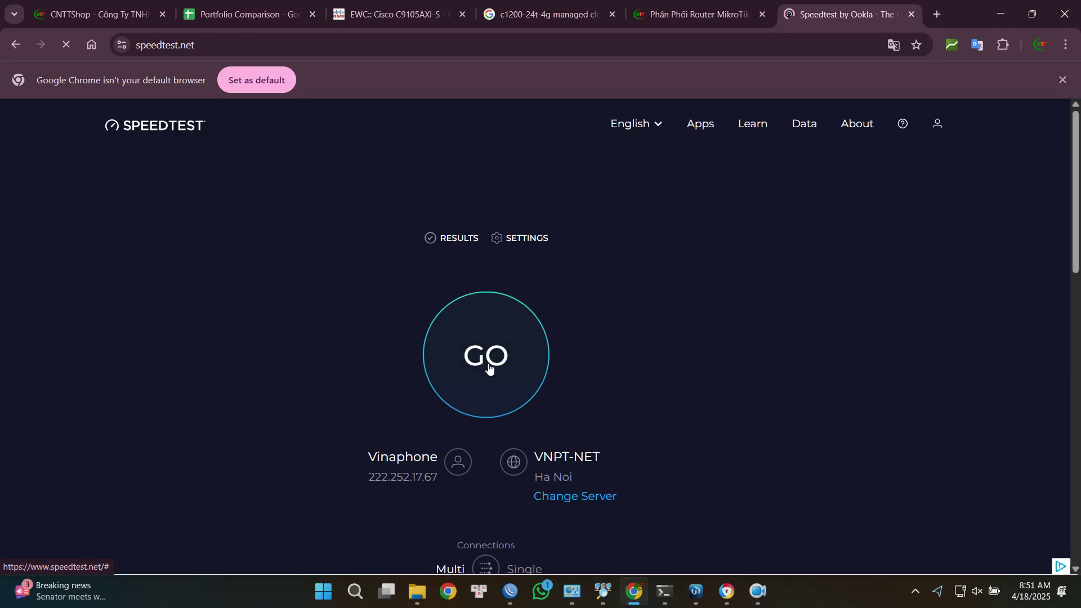
Run the Speedtest past the Kaspersky warning, then return to WinBox.
left_click(486, 363)
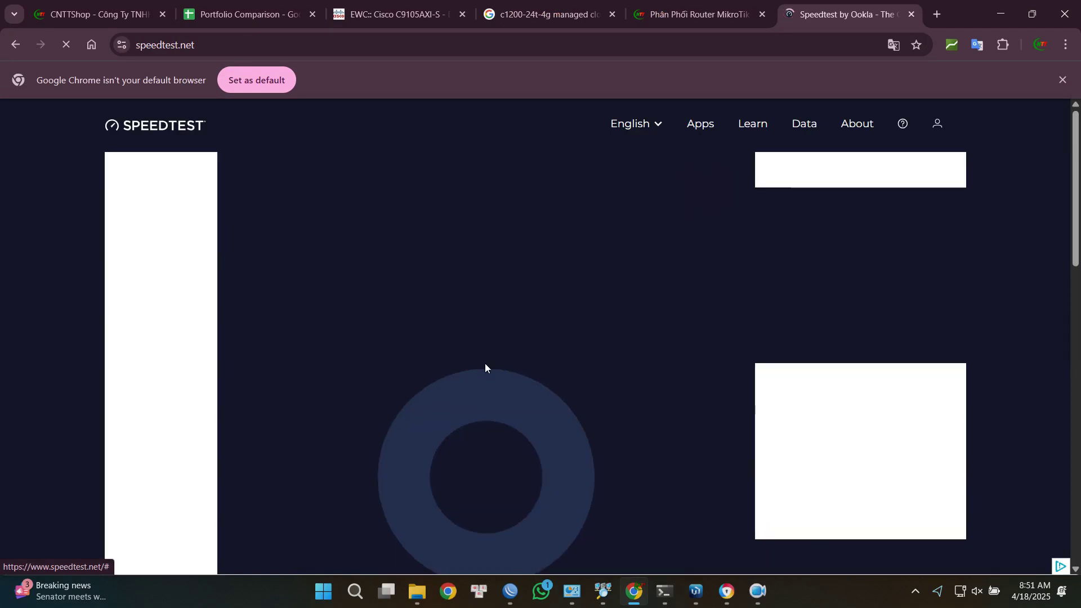
left_click(975, 504)
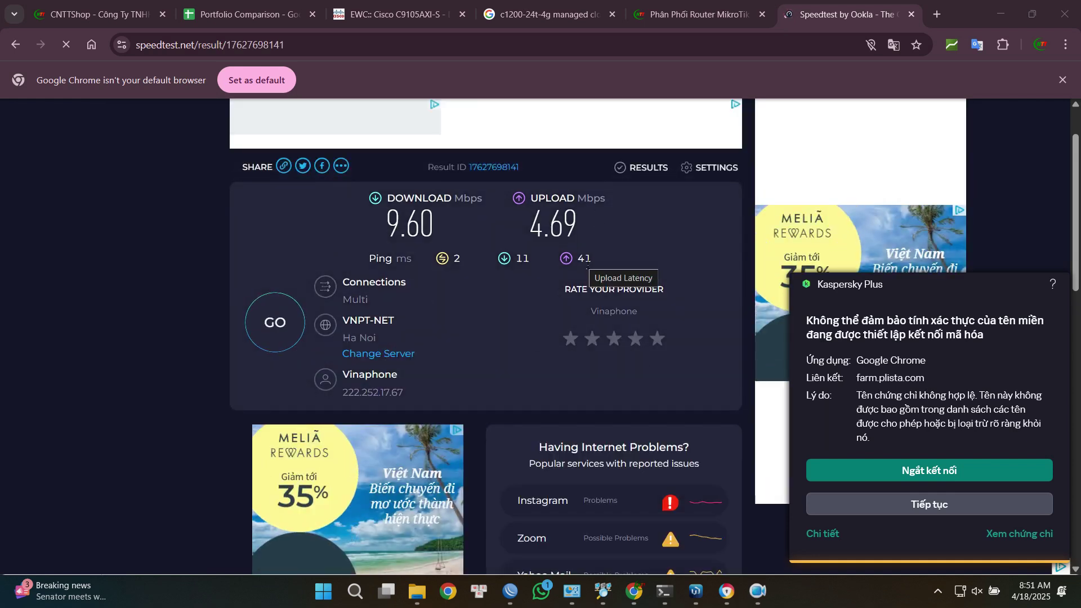
left_click(696, 592)
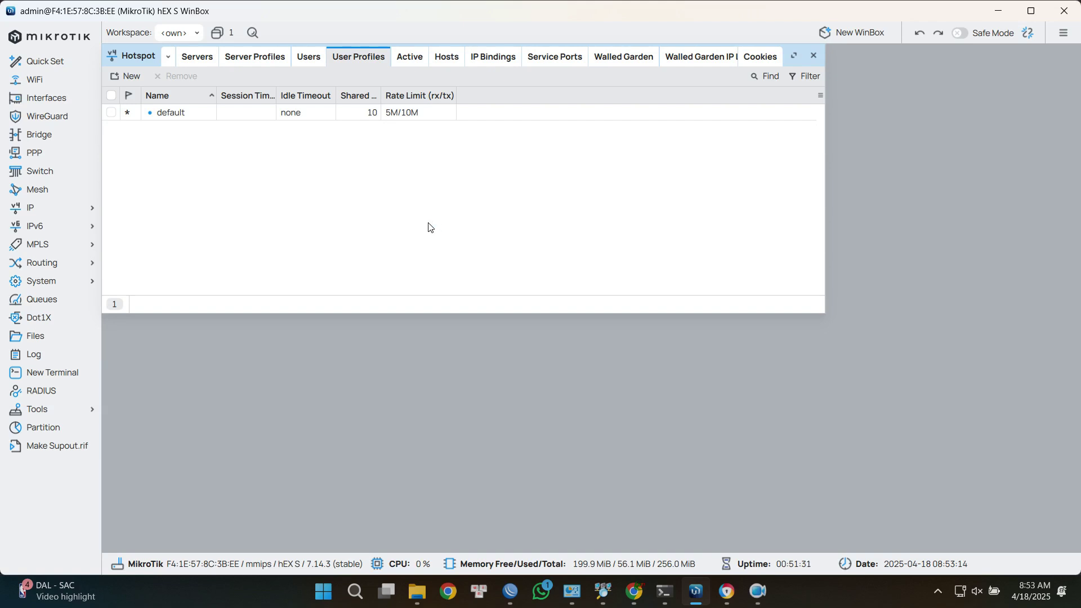
Give the default hotspot user profile a 02:00:00 session timeout and save it.
double_click(231, 116)
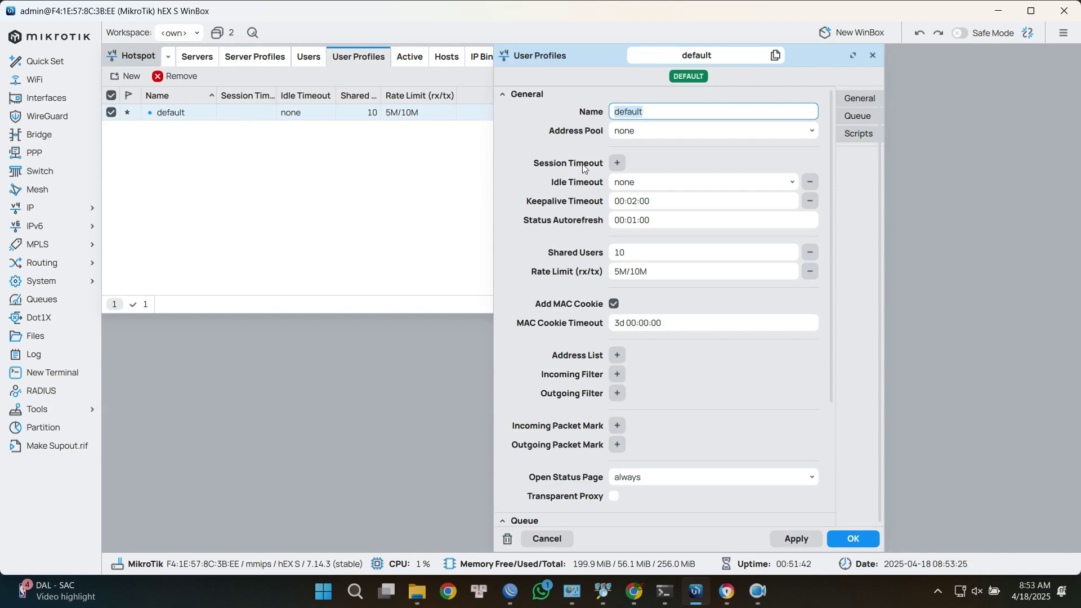
left_click(617, 164)
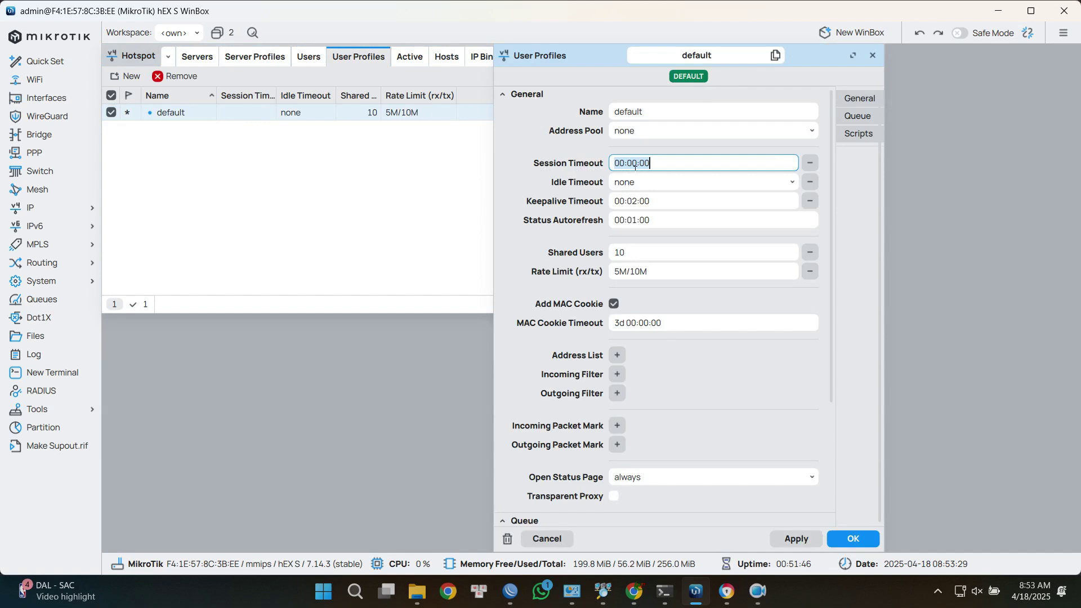
left_click(629, 163)
key("BackSpace")
type("2")
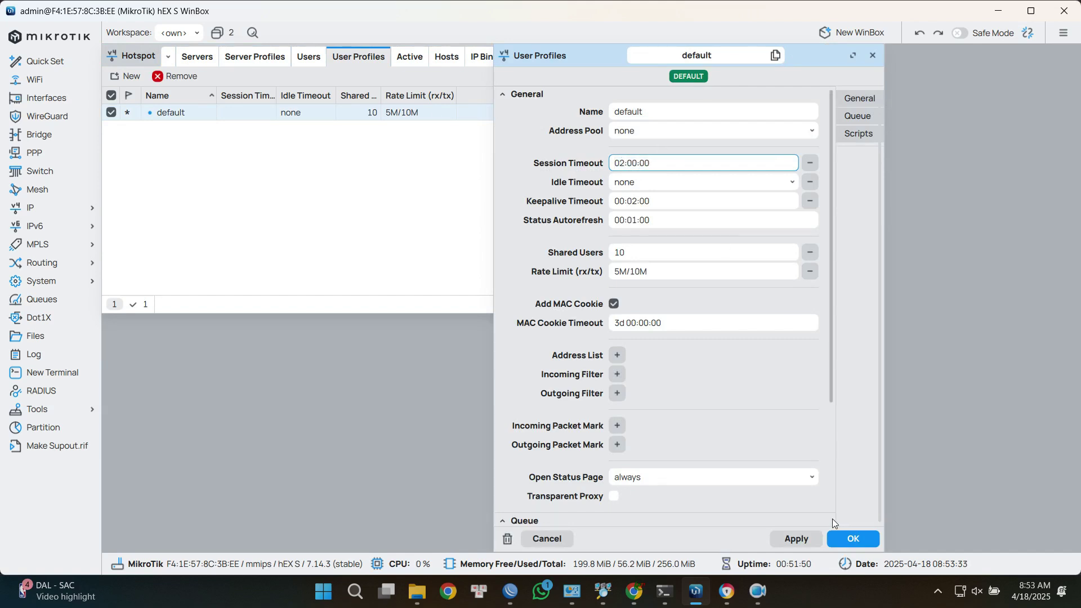
left_click(854, 539)
left_click(514, 232)
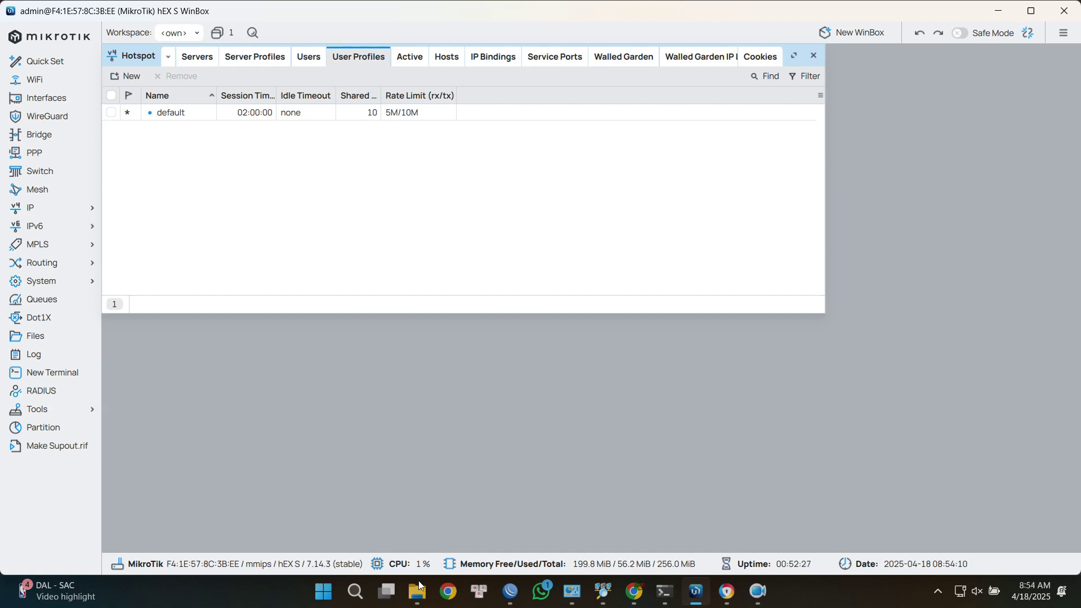
From This PC in the Mikrotik Hotspot Explorer window, open ftp://192.168.88.1.
left_click(416, 591)
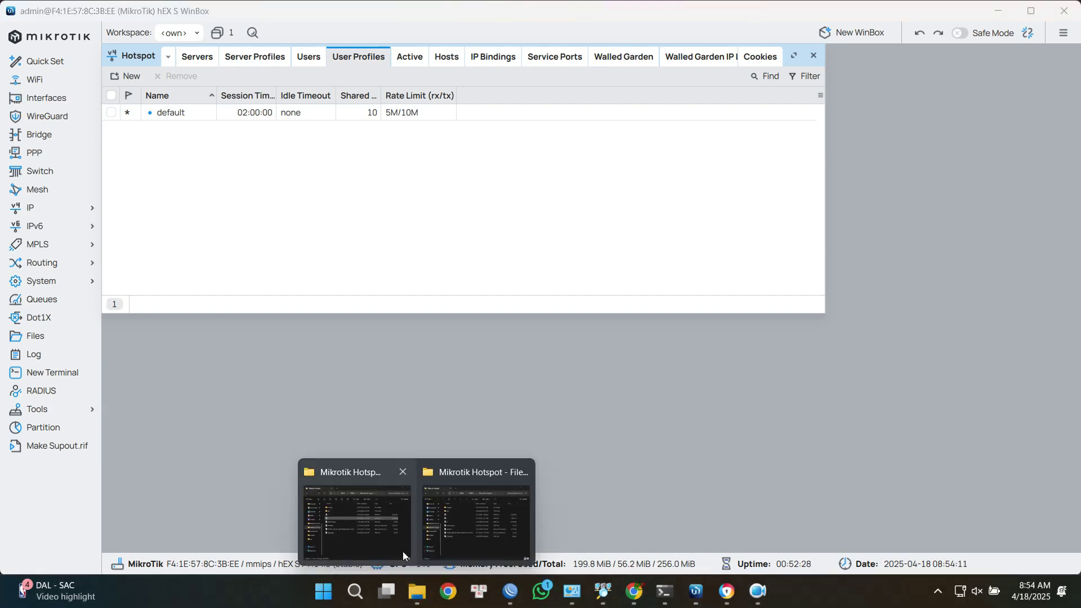
left_click(403, 554)
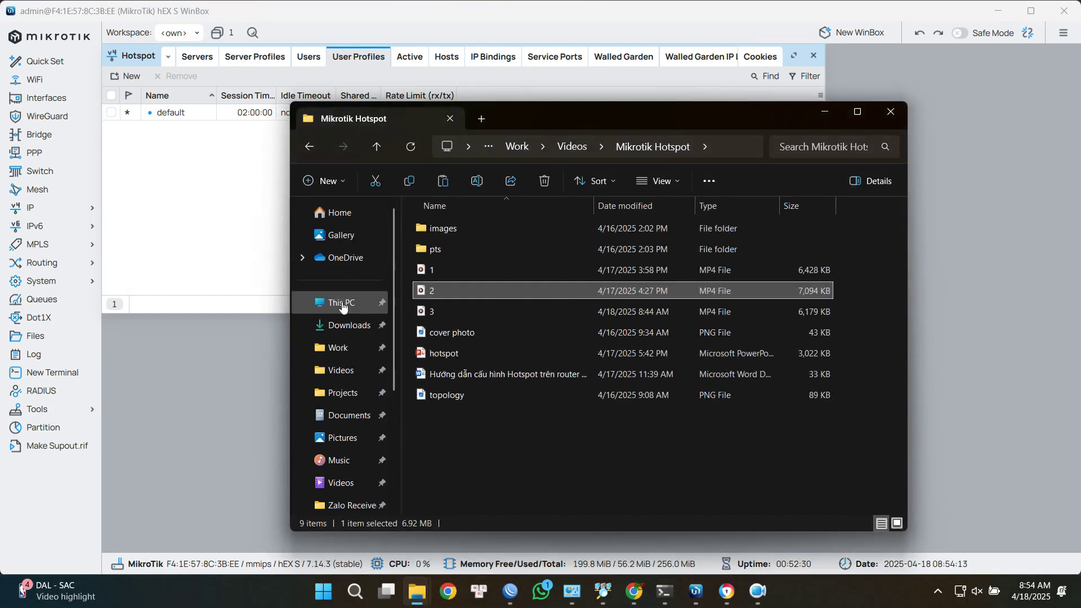
left_click(342, 303)
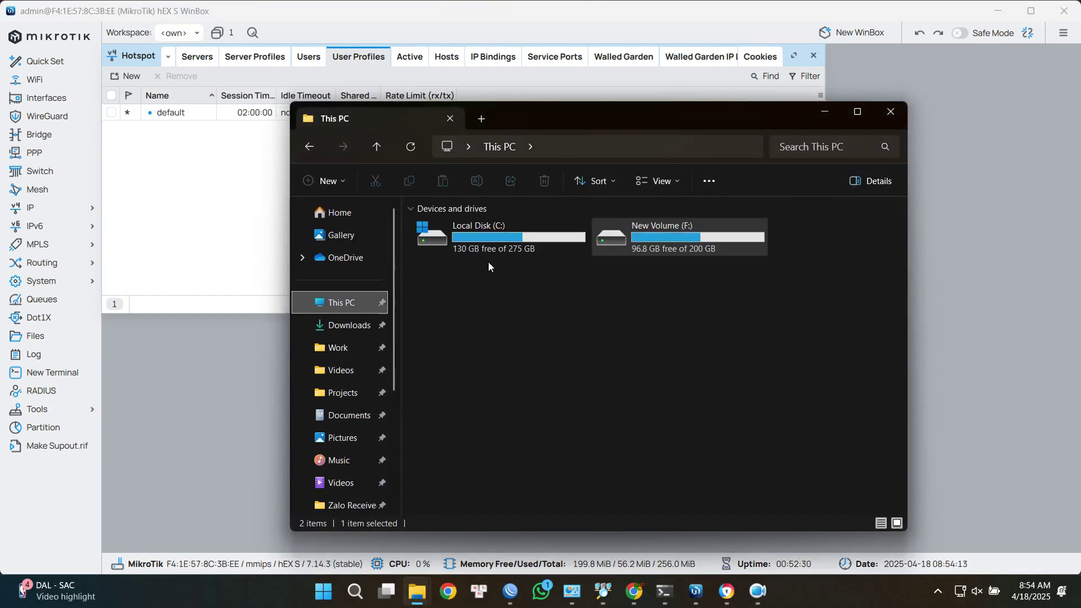
left_click(607, 150)
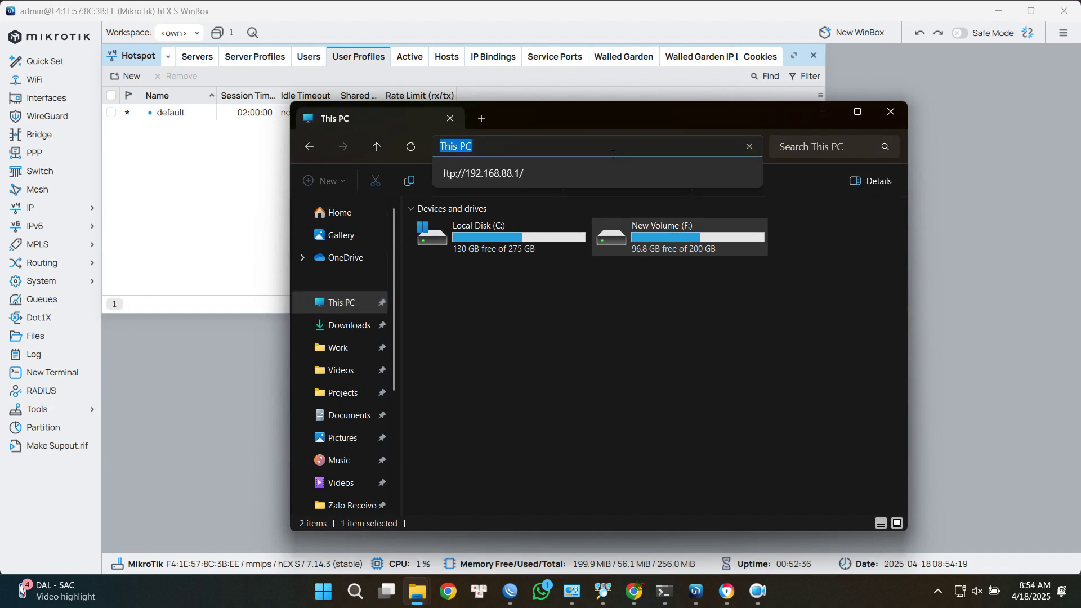
type("ftp:/")
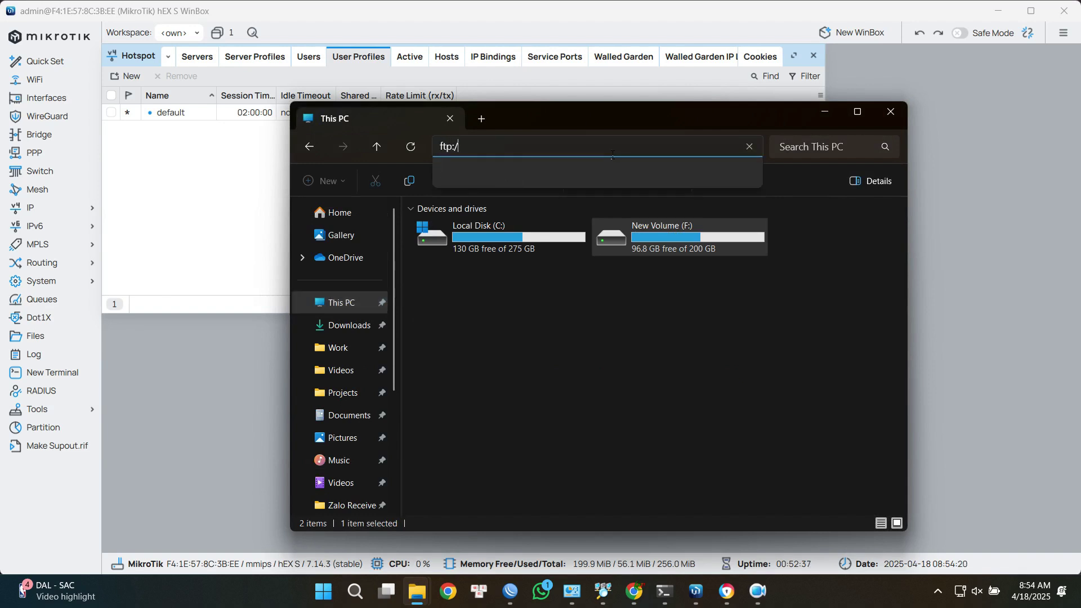
type("/192.168")
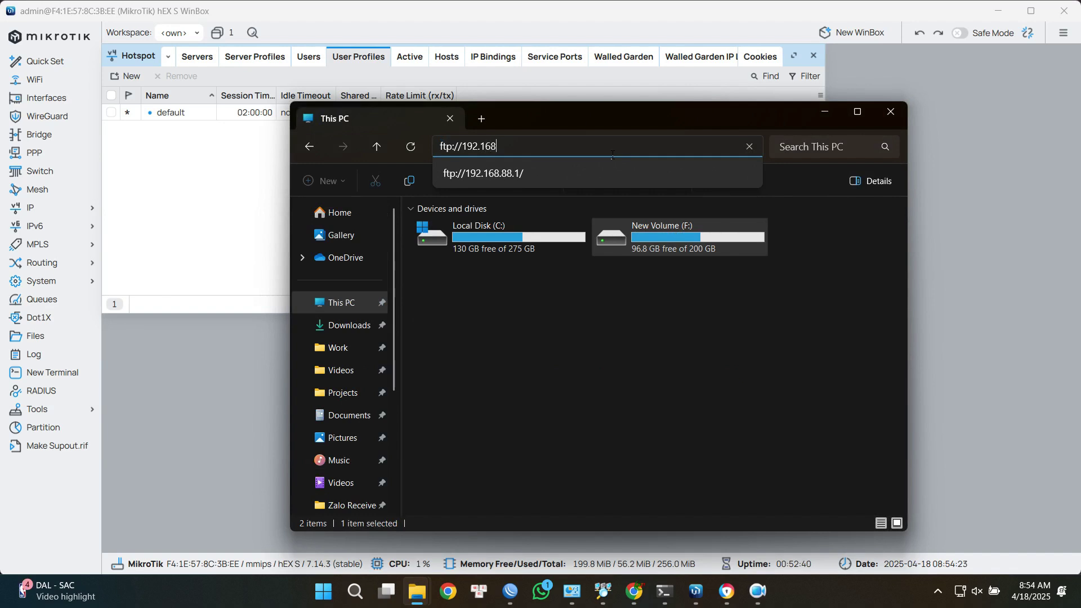
type(".88.1")
key("Return")
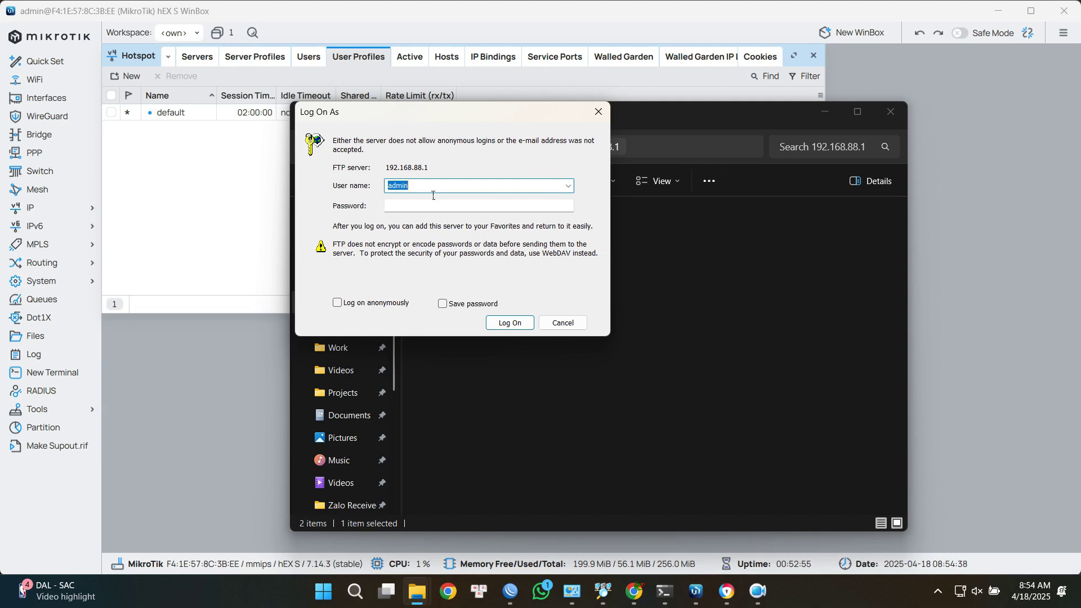
Log on to the router's FTP, browse flash/hotspot, then bring up WinBox and Chrome's status page.
left_click(517, 324)
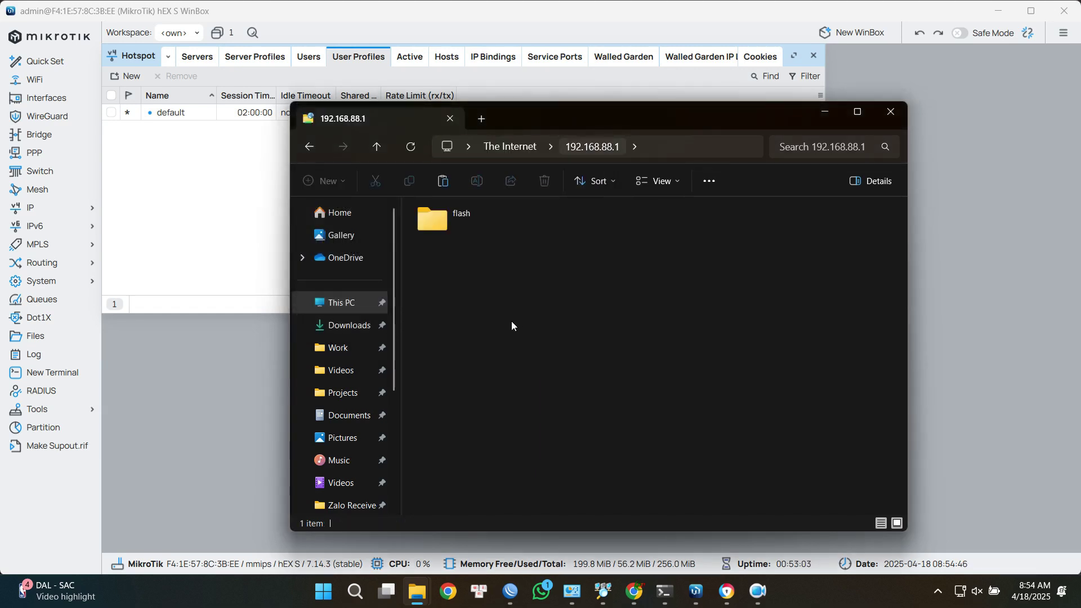
double_click(447, 214)
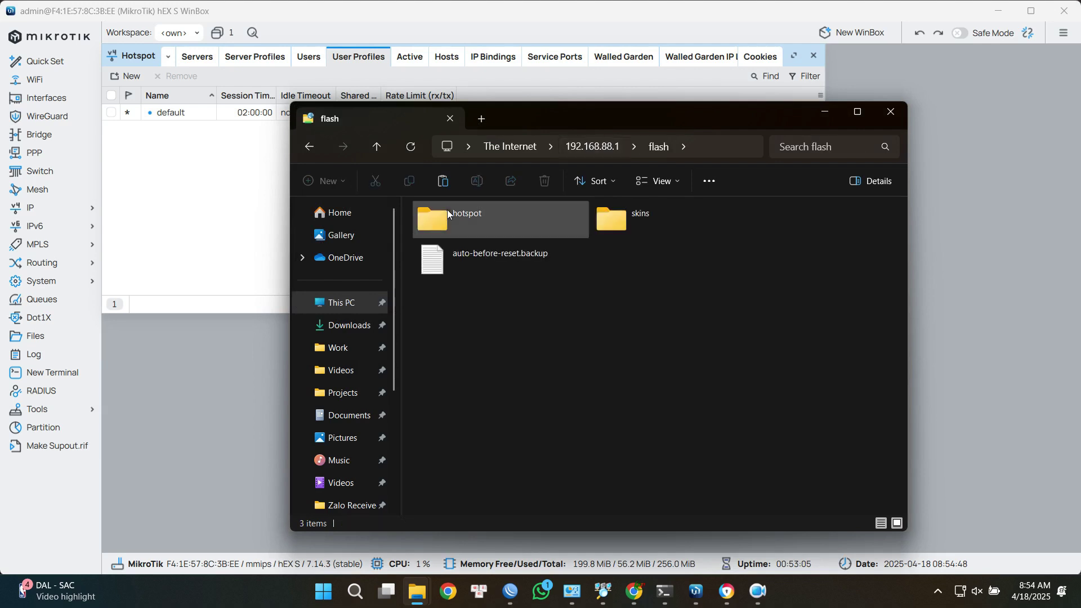
double_click(502, 225)
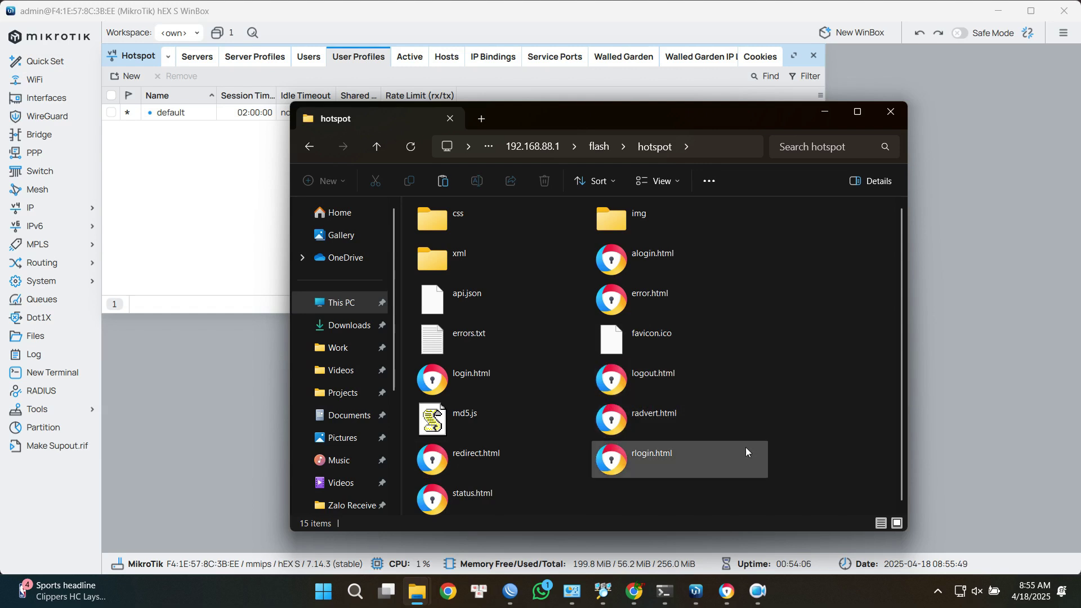
left_click(696, 601)
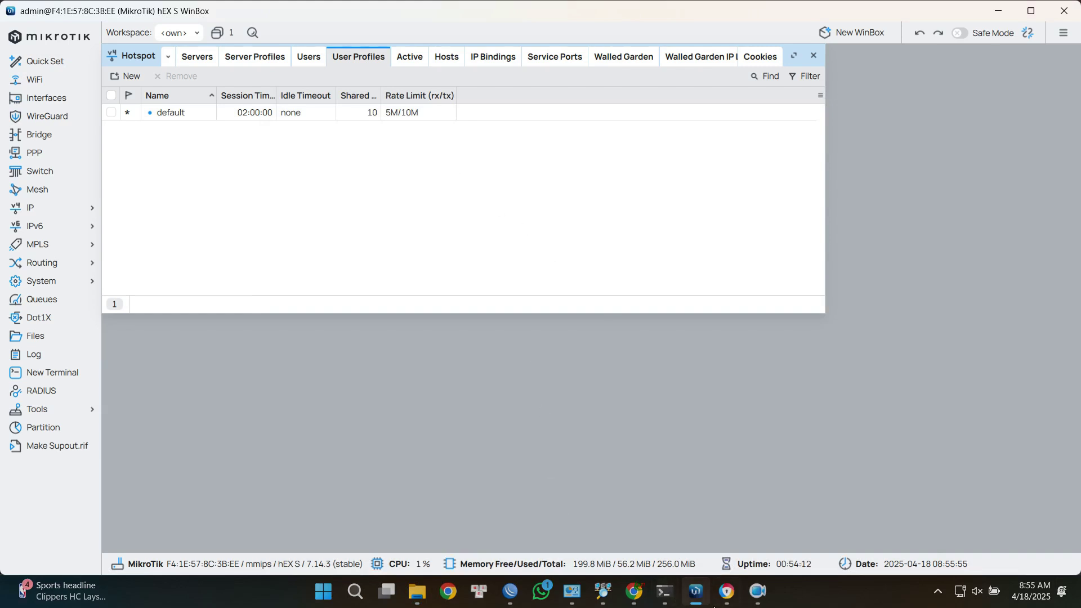
left_click(719, 601)
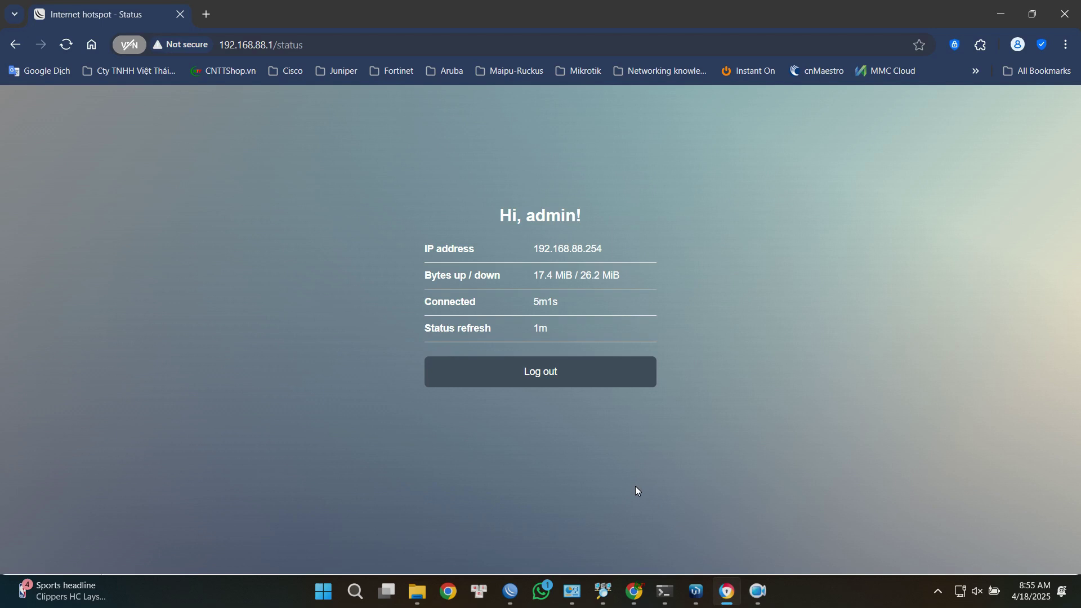